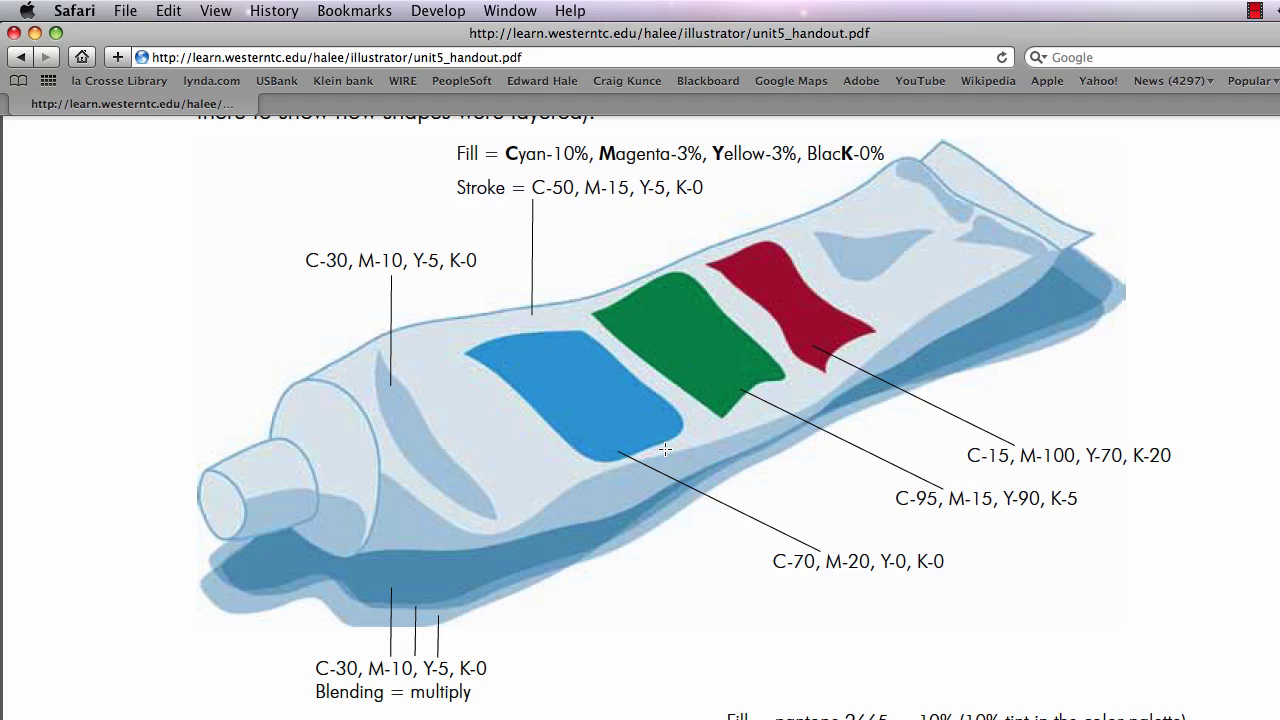
# Scroll the PDF handout to the Pantone toothpaste tube specification, then return to the Illustrator drawing.
pyautogui.scroll(-5, 664, 450)
pyautogui.scroll(-8, 664, 455)
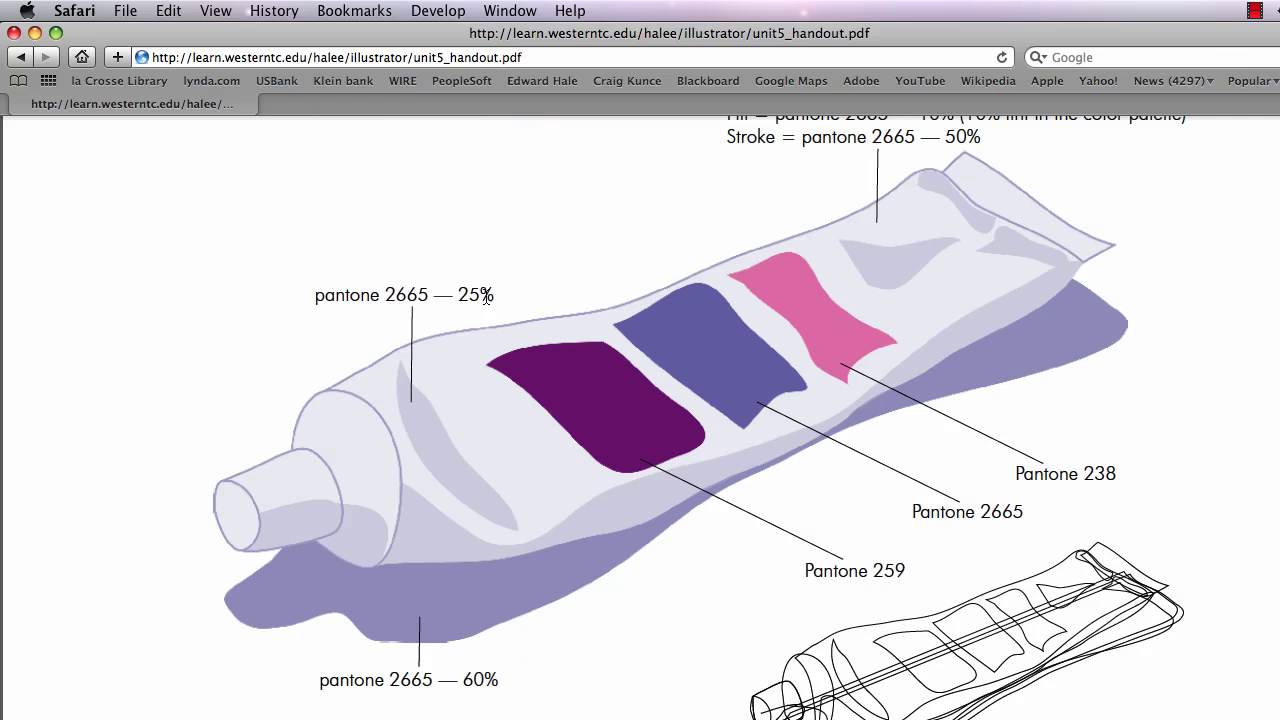
pyautogui.scroll(1, 517, 305)
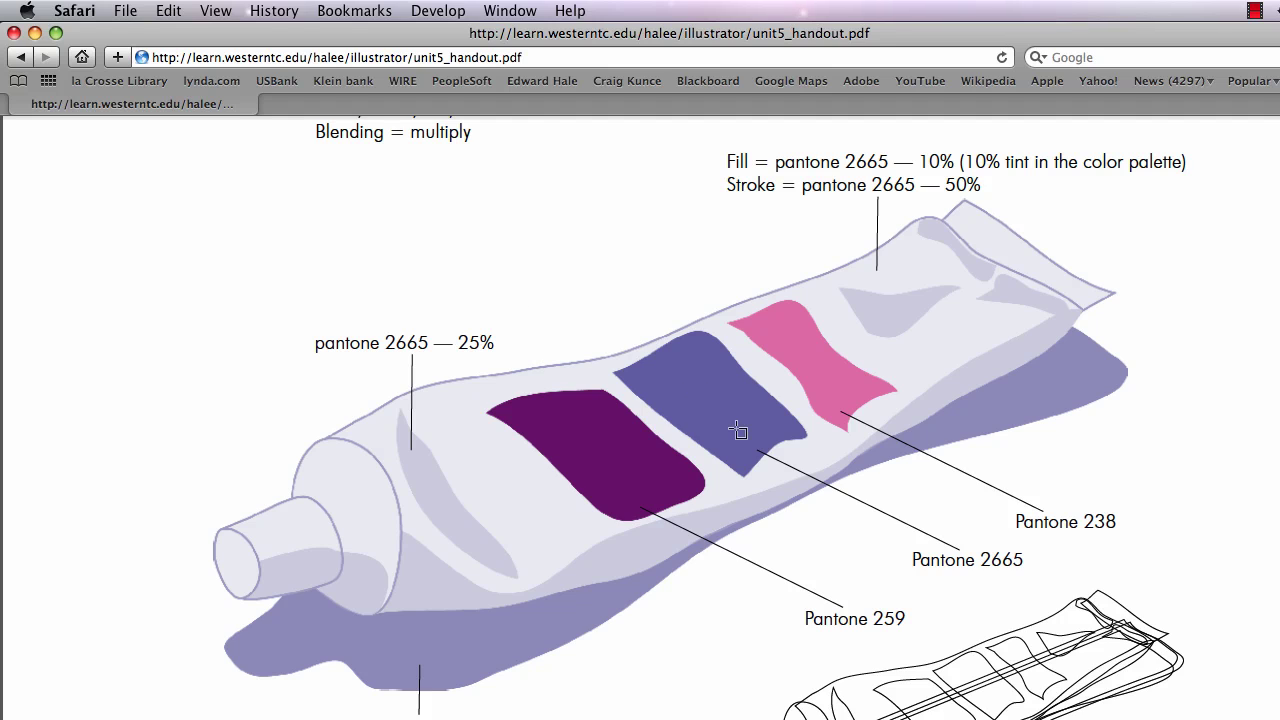
pyautogui.press('super+Tab')
pyautogui.press('super+Tab')
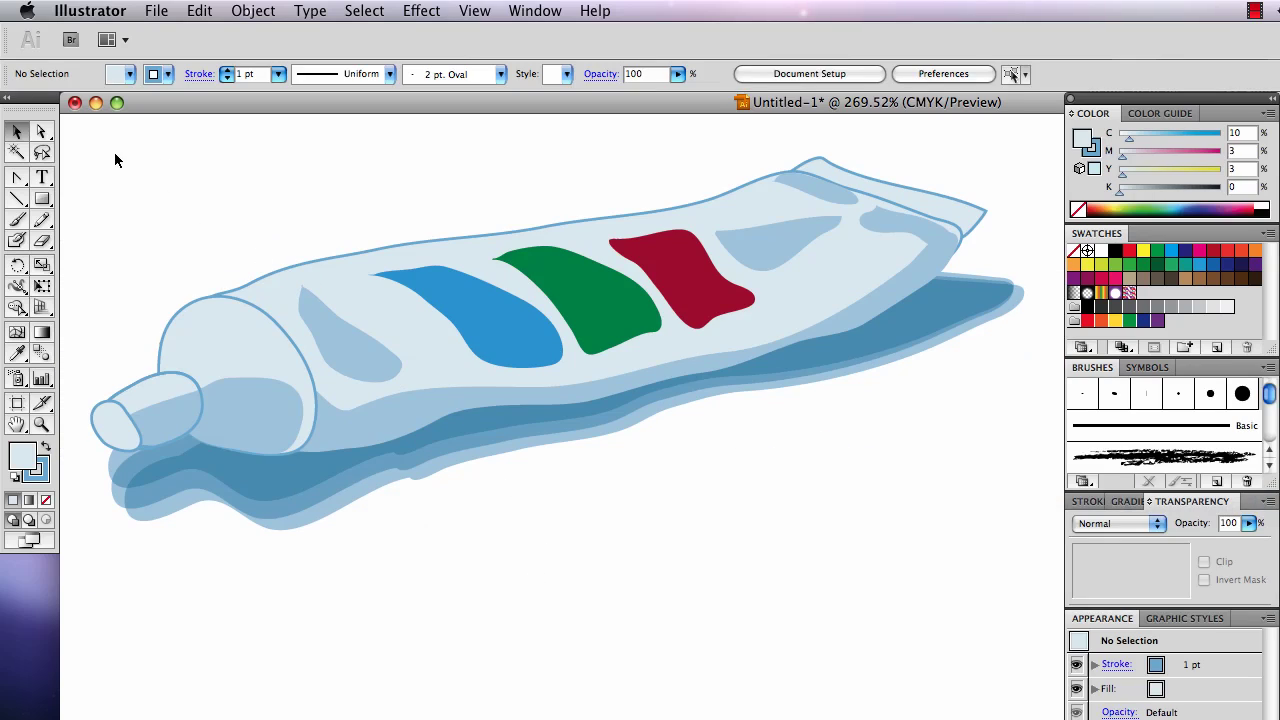
pyautogui.moveTo(98, 144); pyautogui.dragTo(1004, 498)
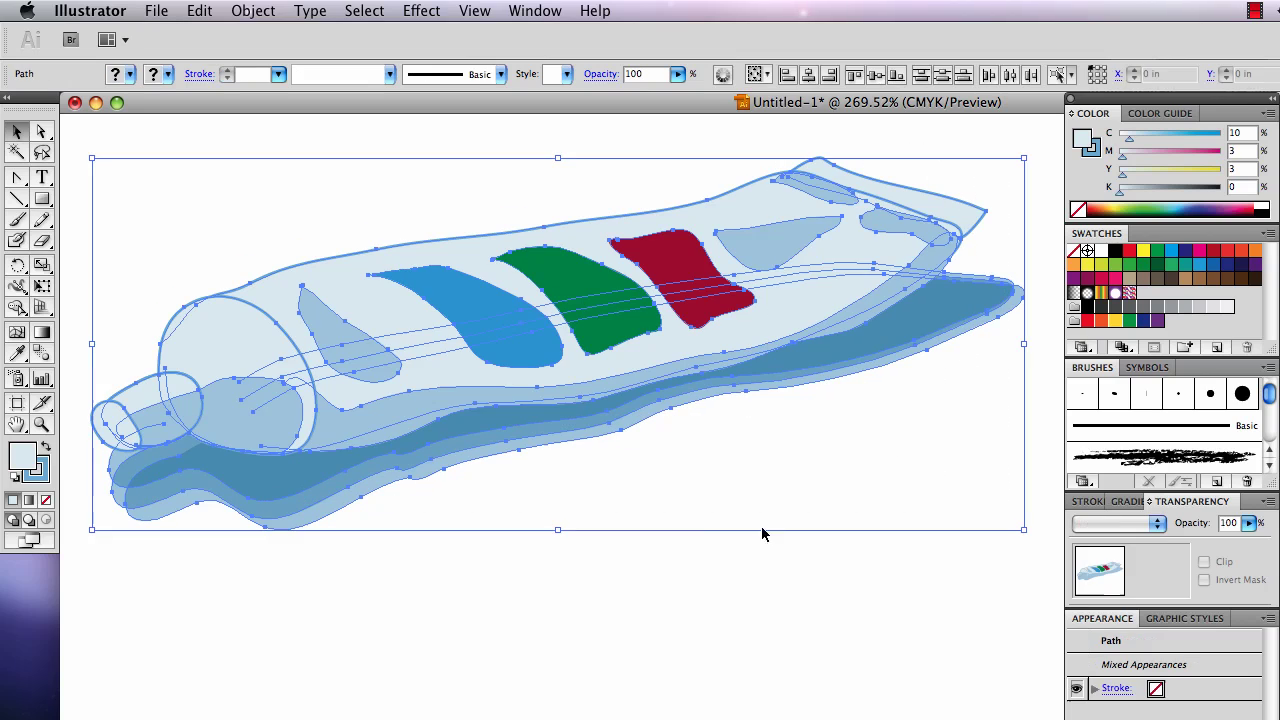
pyautogui.moveTo(562, 647); pyautogui.dragTo(531, 309)
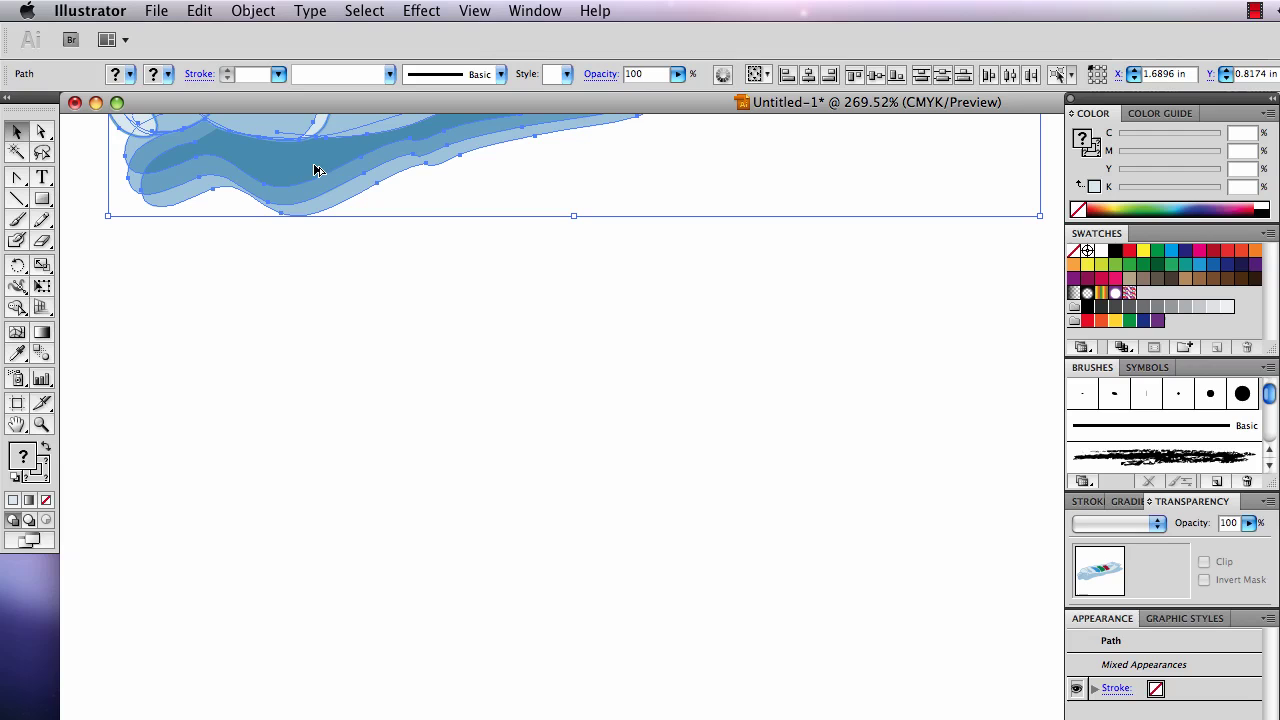
pyautogui.moveTo(314, 170); pyautogui.dragTo(320, 512)
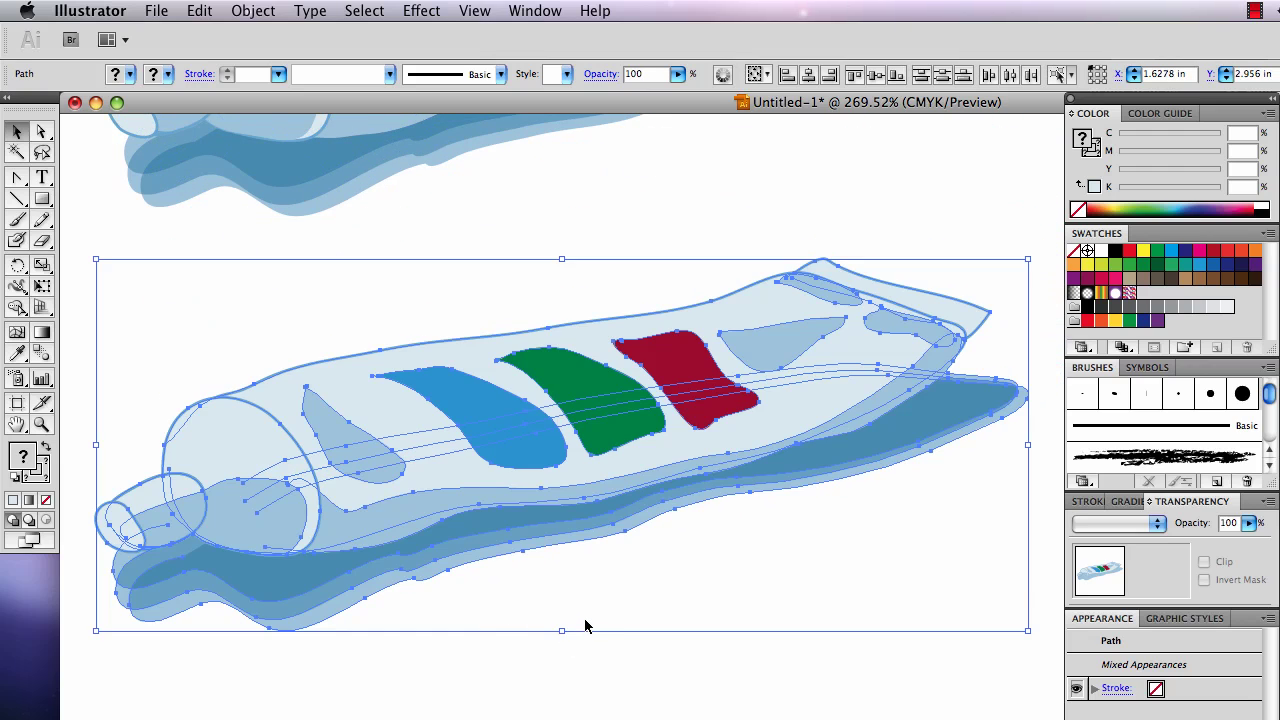
pyautogui.scroll(-5, 585, 625)
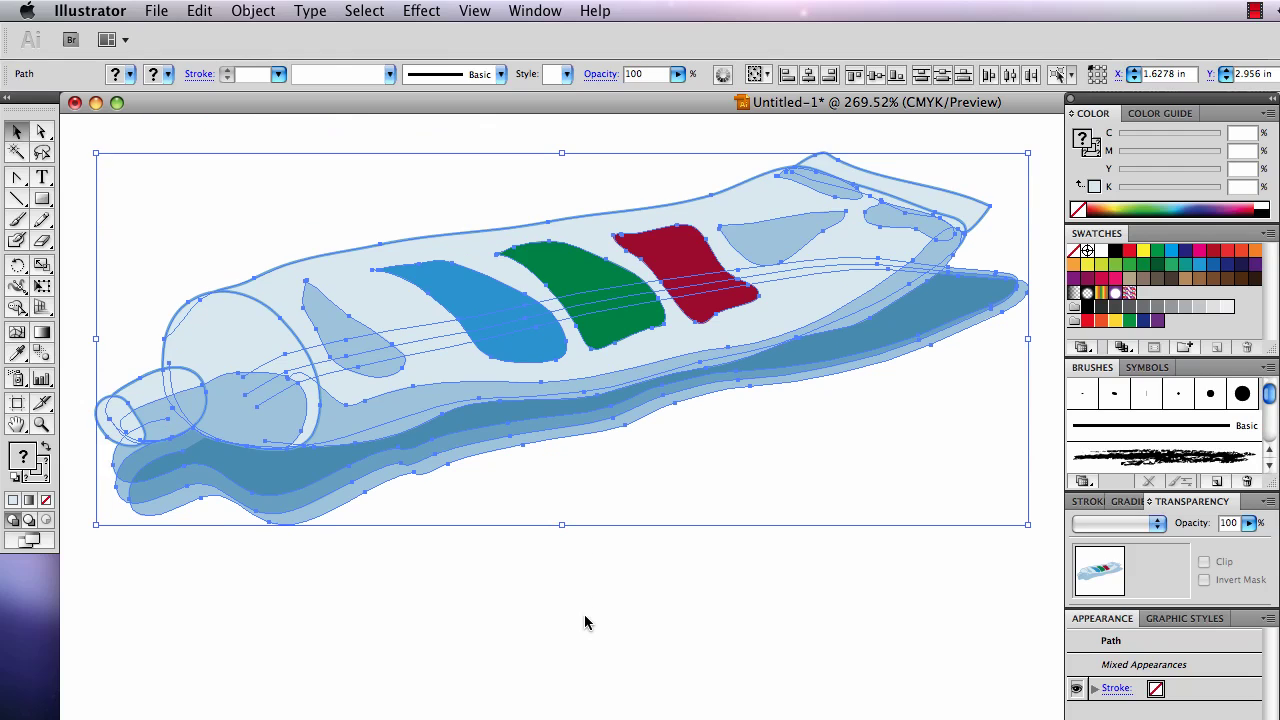
pyautogui.click(585, 622)
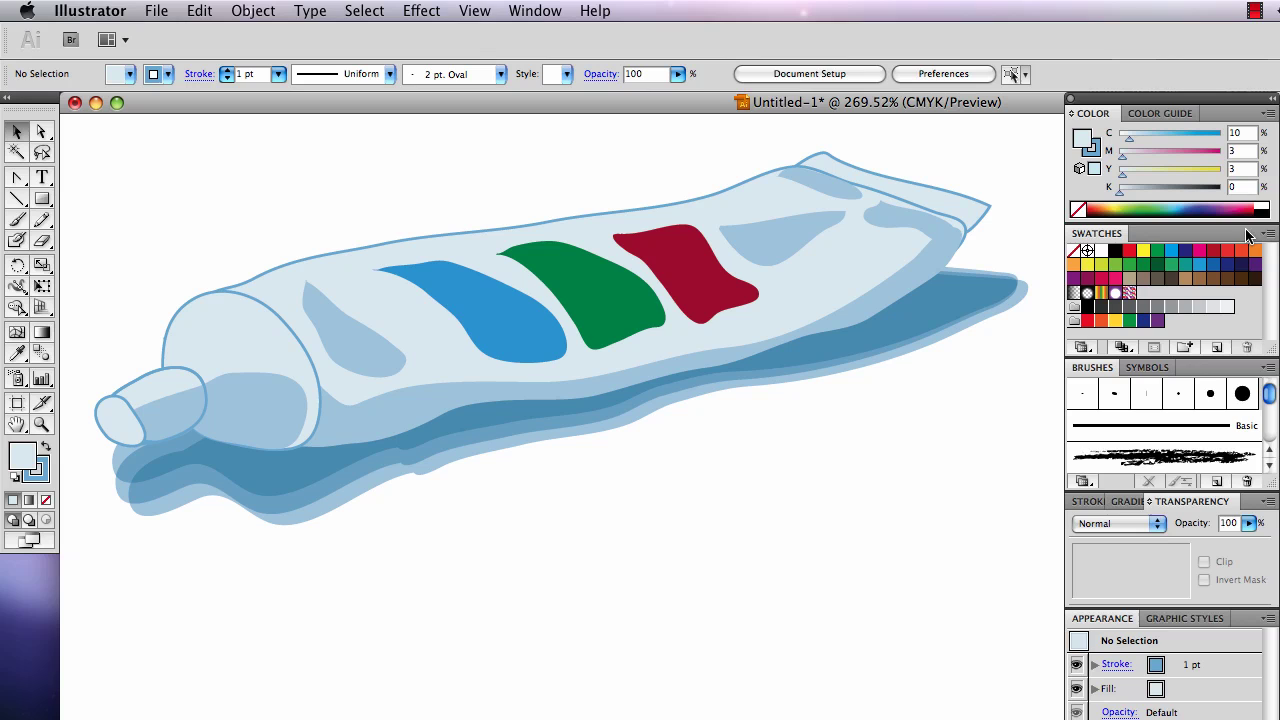
# Float the Swatches panel and open the PANTONE Solid Coated colour book library.
pyautogui.moveTo(1097, 235); pyautogui.dragTo(309, 42)
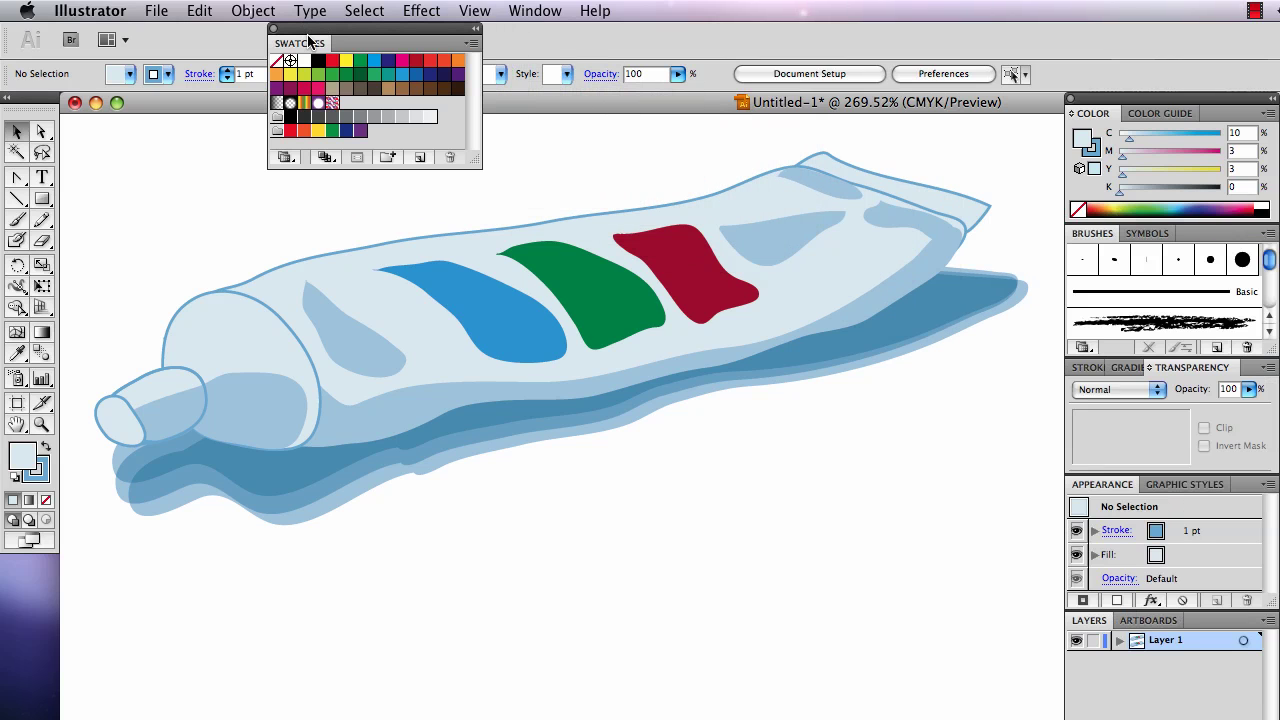
pyautogui.click(471, 43)
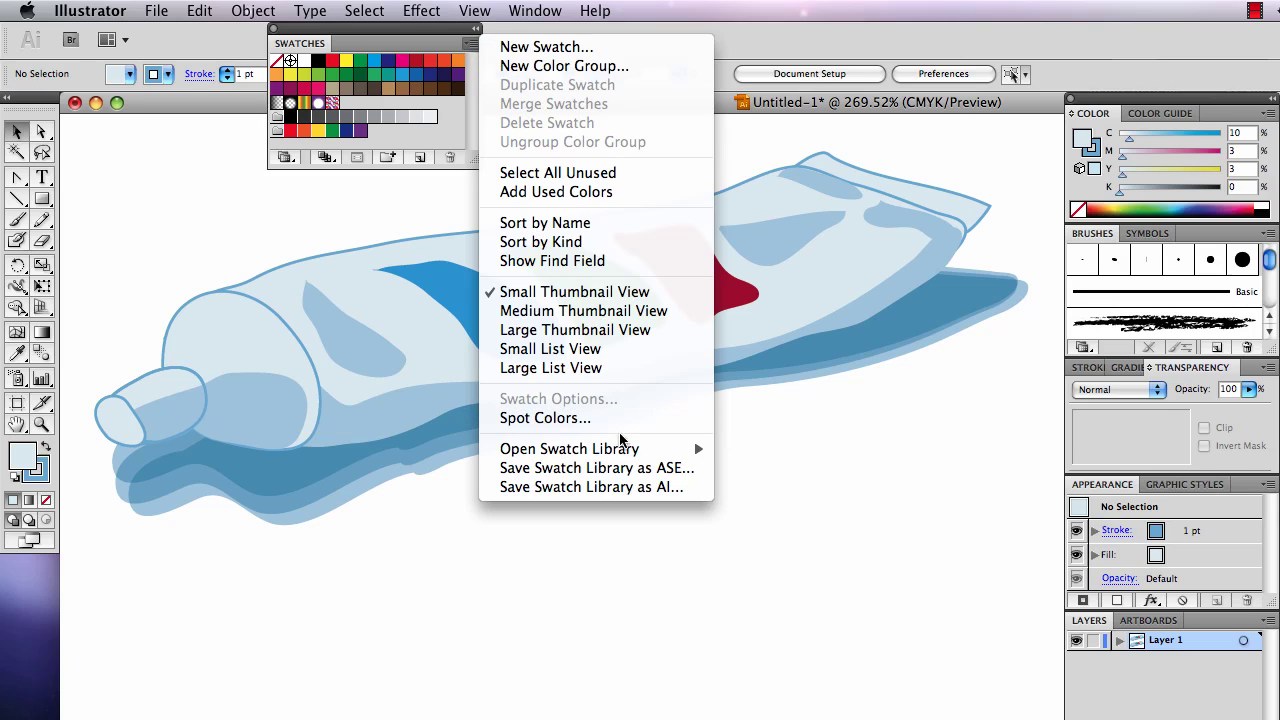
pyautogui.moveTo(622, 457)
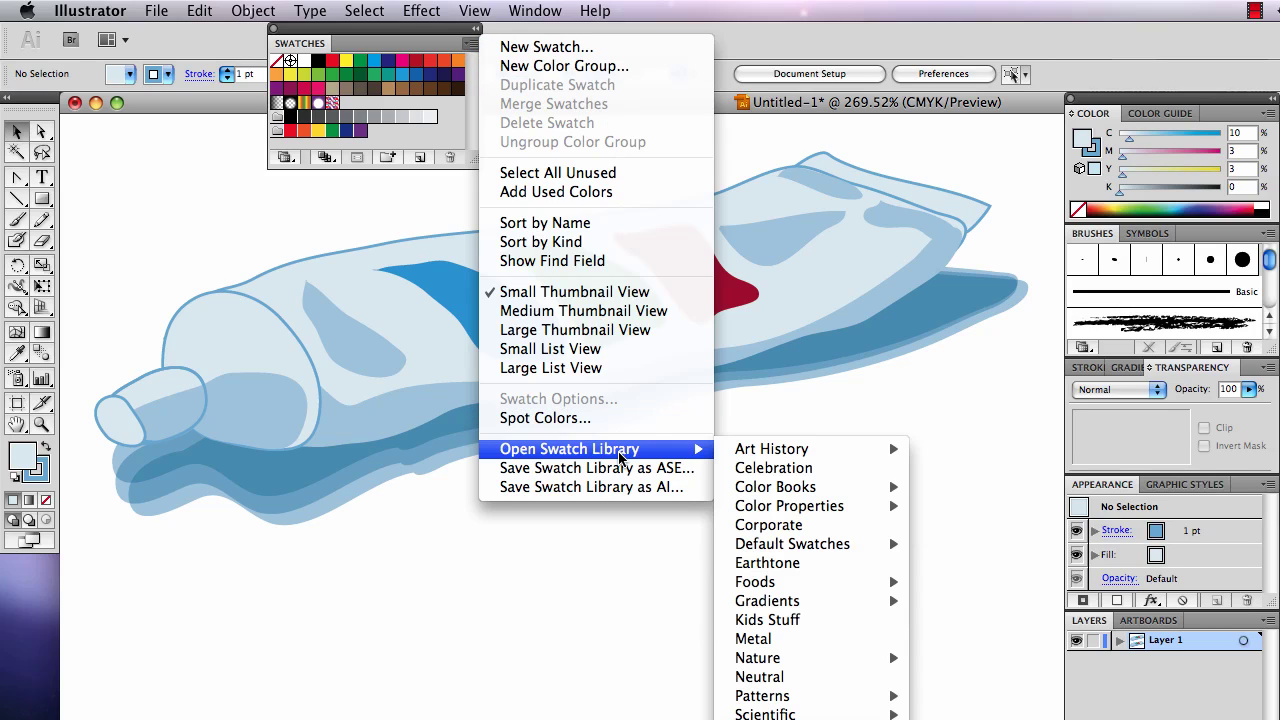
pyautogui.moveTo(904, 490)
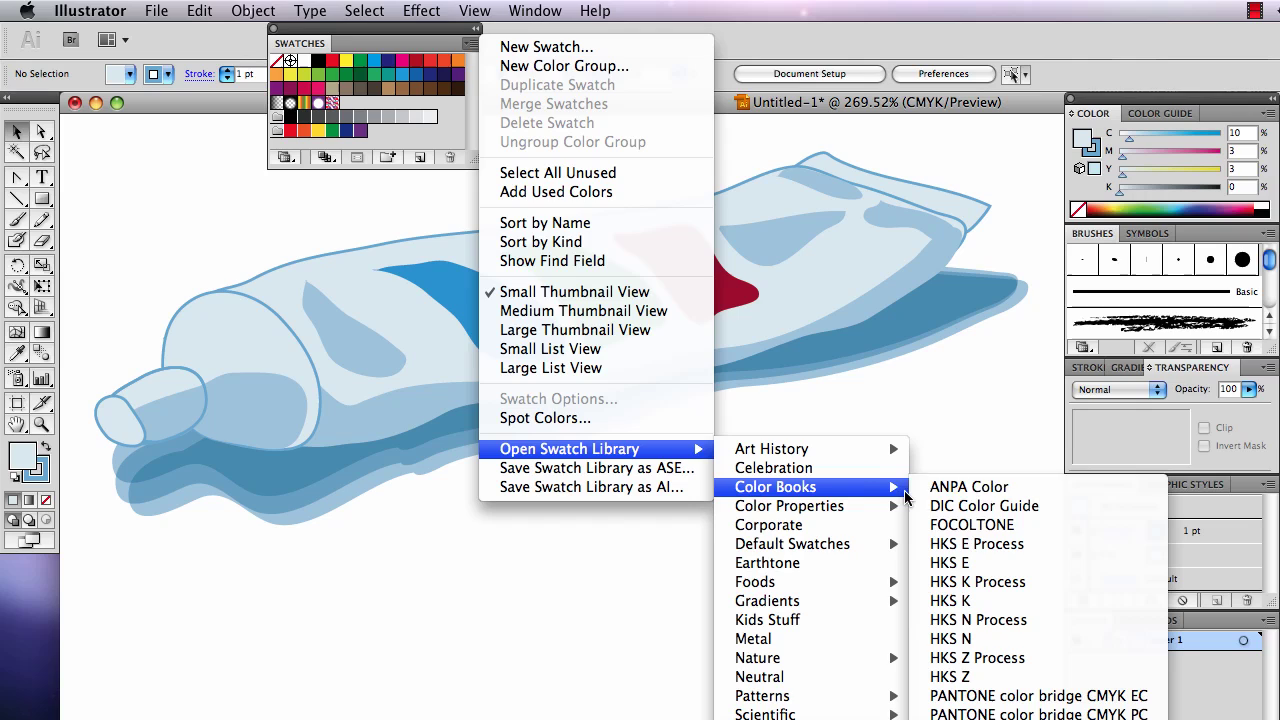
pyautogui.click(1013, 703)
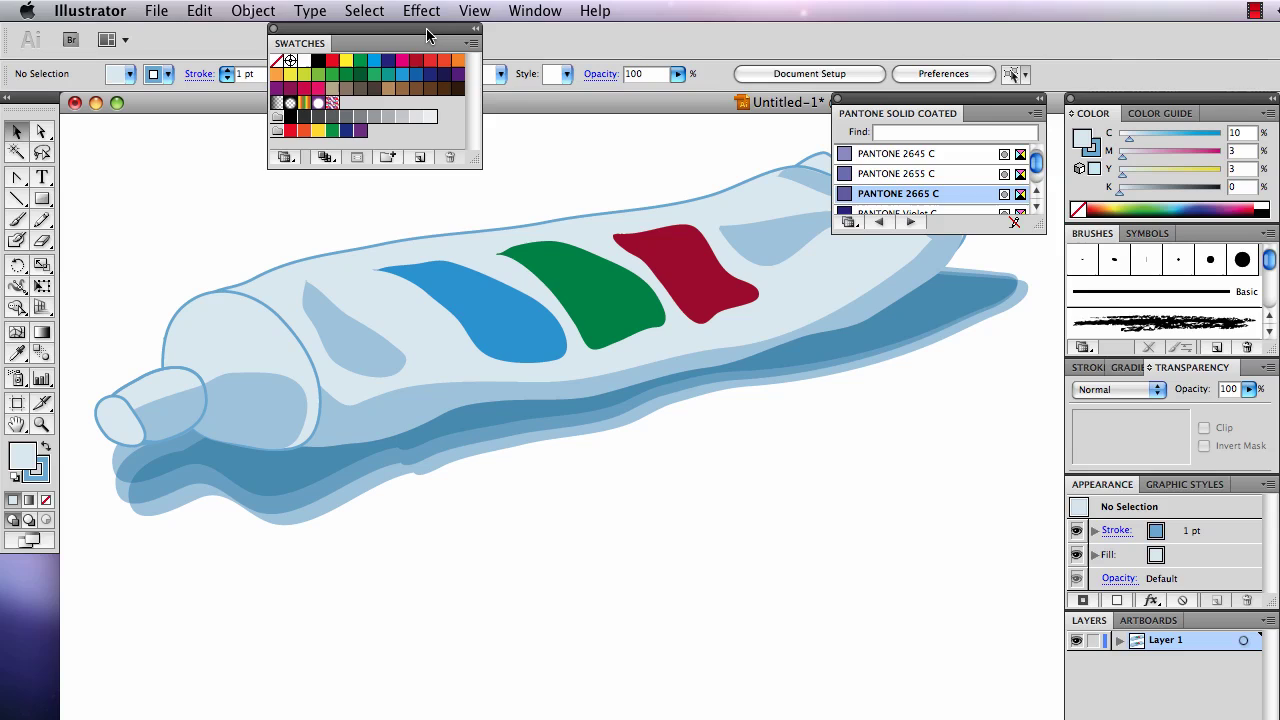
# Dock the Swatches panel back and check the Pantone library's options menu without changes.
pyautogui.moveTo(432, 30)
pyautogui.mouseDown()
pyautogui.moveTo(518, 113)
pyautogui.moveTo(1234, 300)
pyautogui.moveTo(1219, 229)
pyautogui.mouseUp()
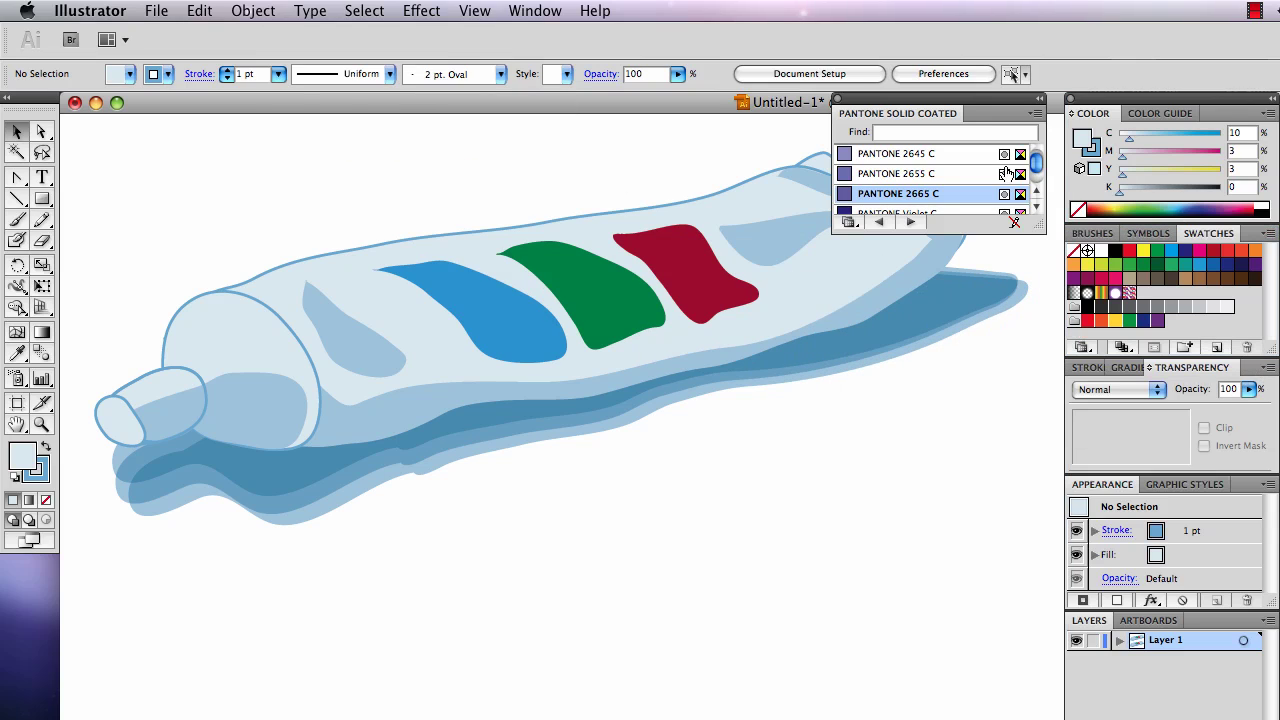
pyautogui.click(1036, 114)
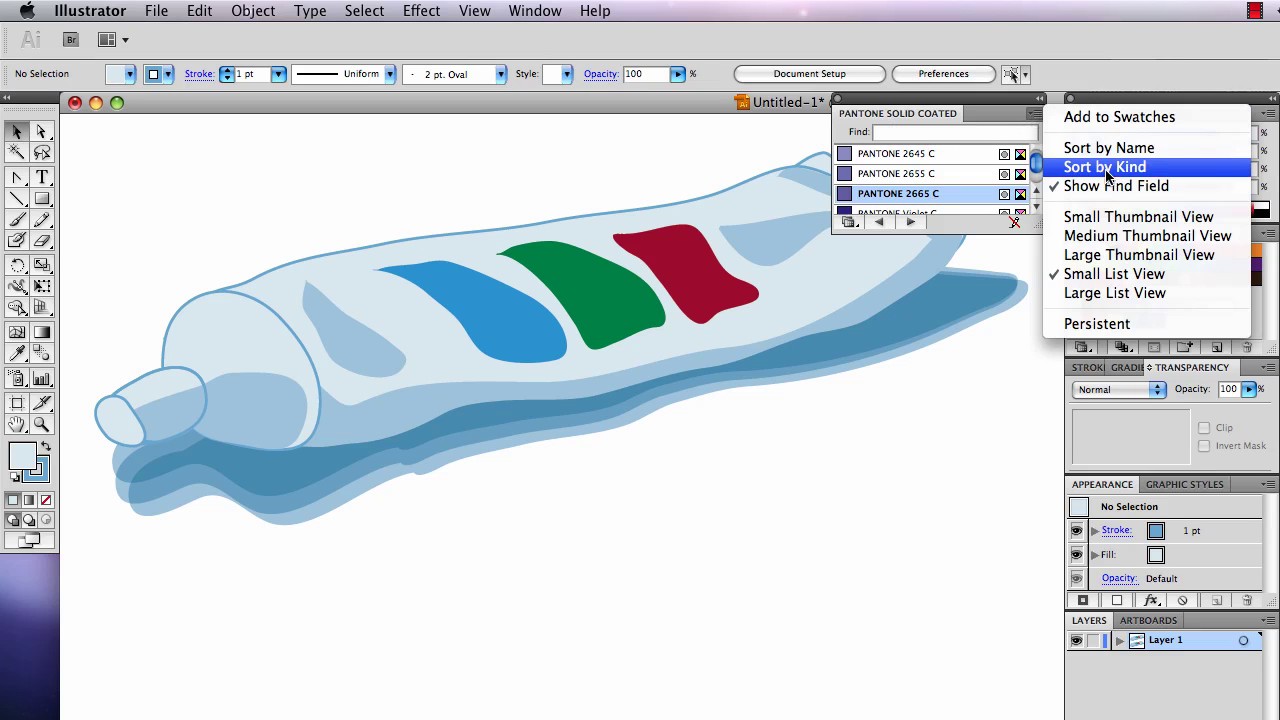
pyautogui.click(992, 111)
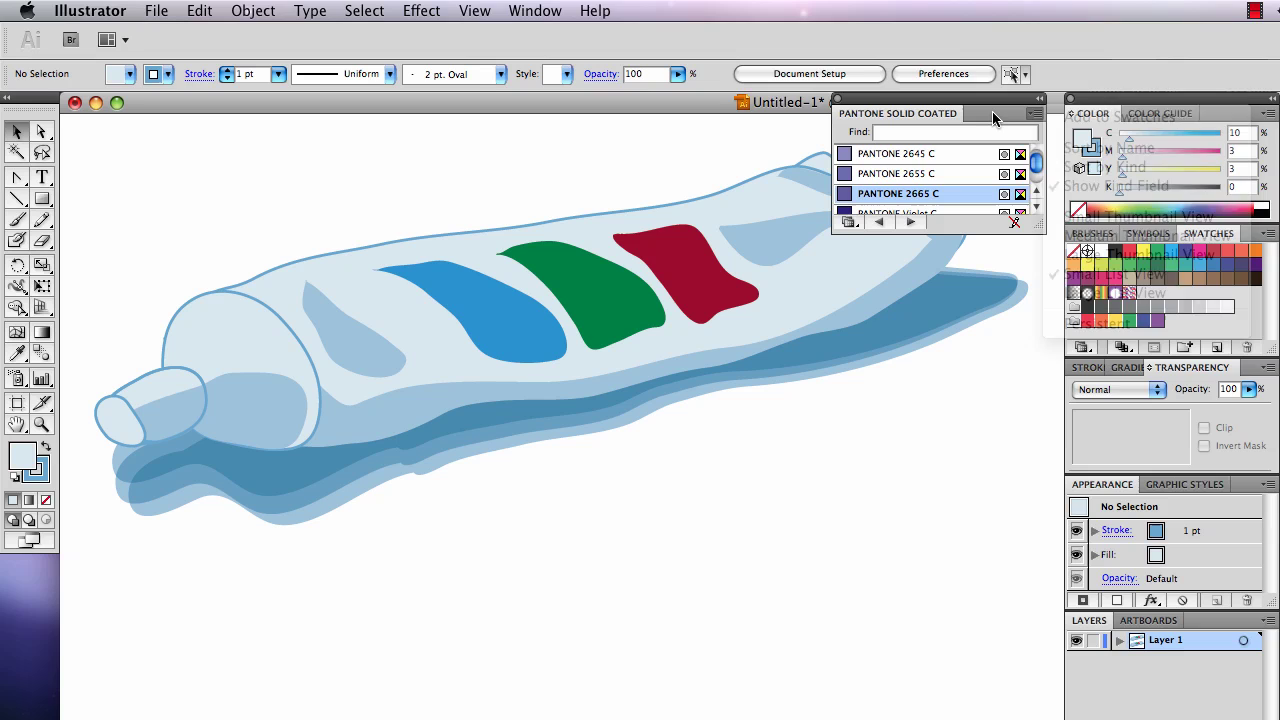
pyautogui.press('super+Tab')
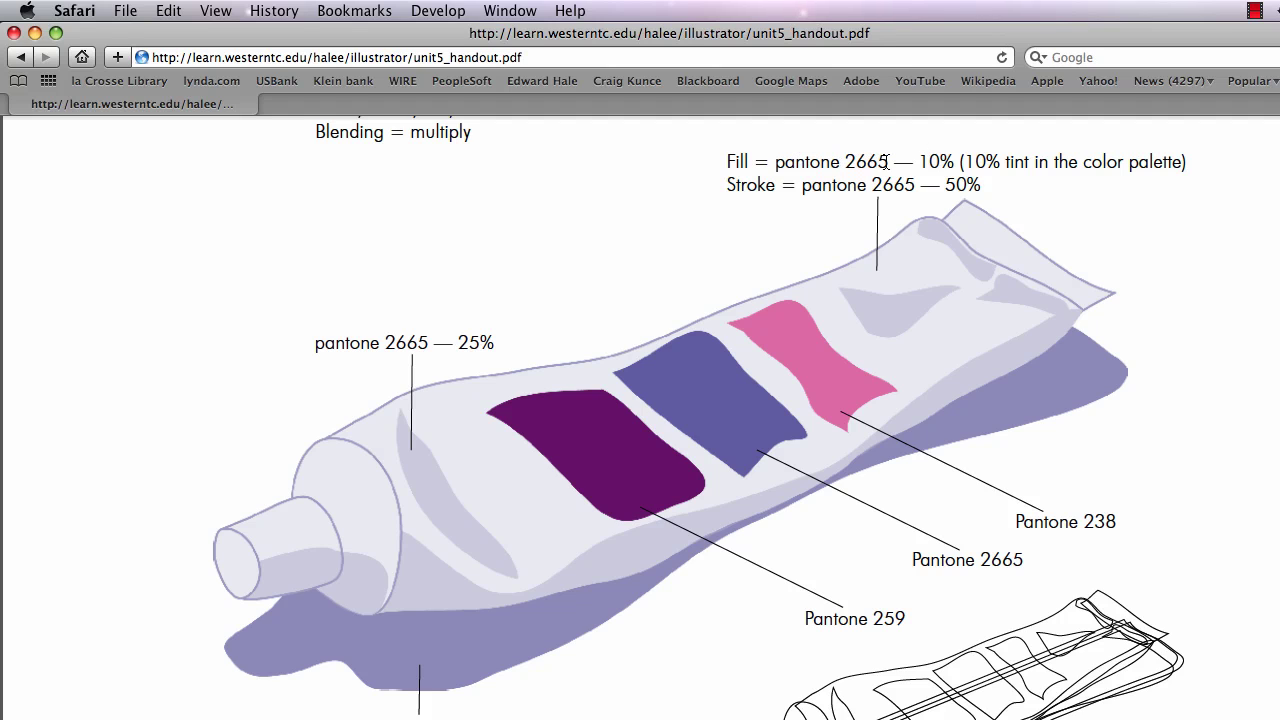
pyautogui.press('super+Tab')
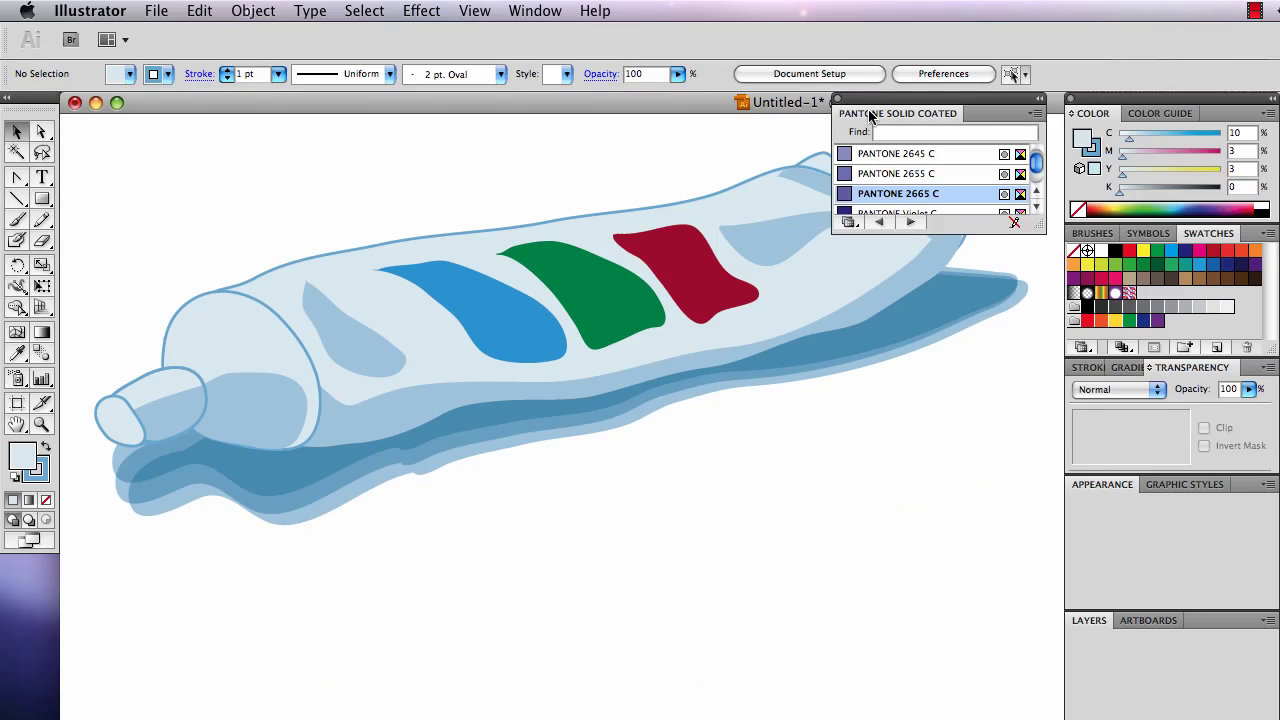
# Move the Pantone panel beside the tube and select the cap, shoulder, body and crimped end.
pyautogui.moveTo(870, 113); pyautogui.dragTo(857, 404)
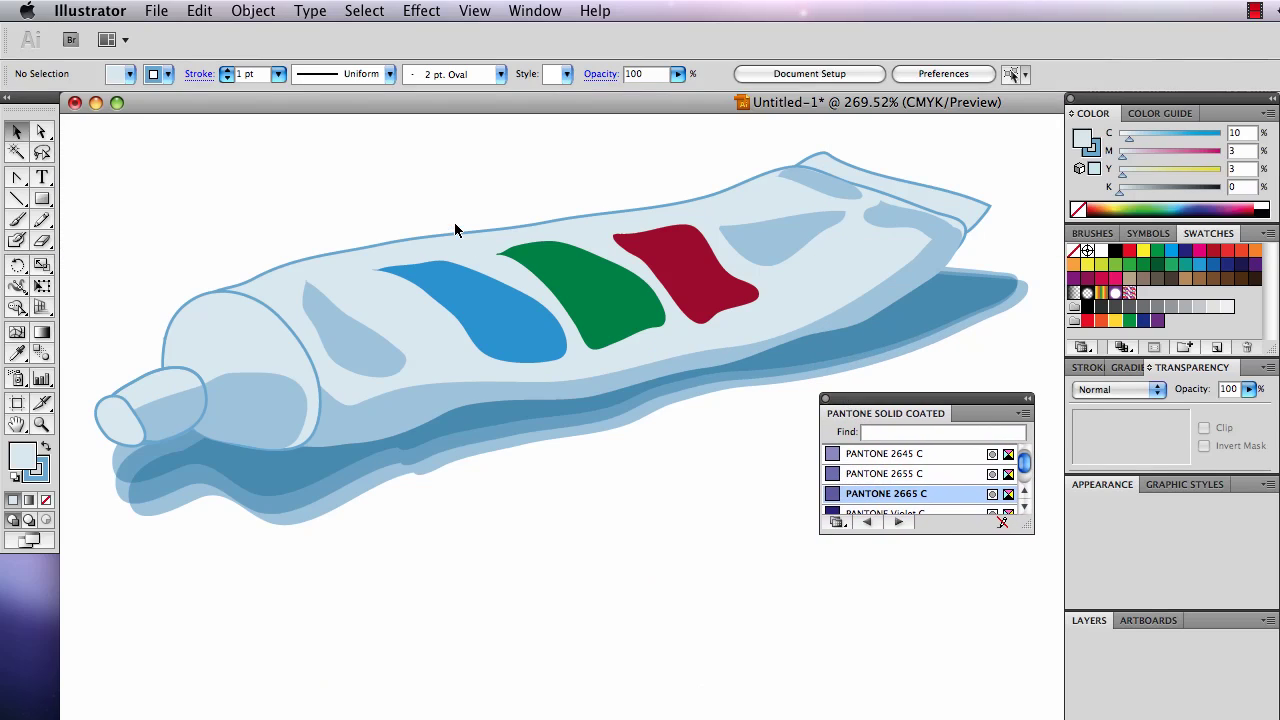
pyautogui.click(122, 414)
pyautogui.keyDown('shift'); pyautogui.click(171, 382); pyautogui.keyUp('shift')
pyautogui.keyDown('shift'); pyautogui.click(246, 334); pyautogui.keyUp('shift')
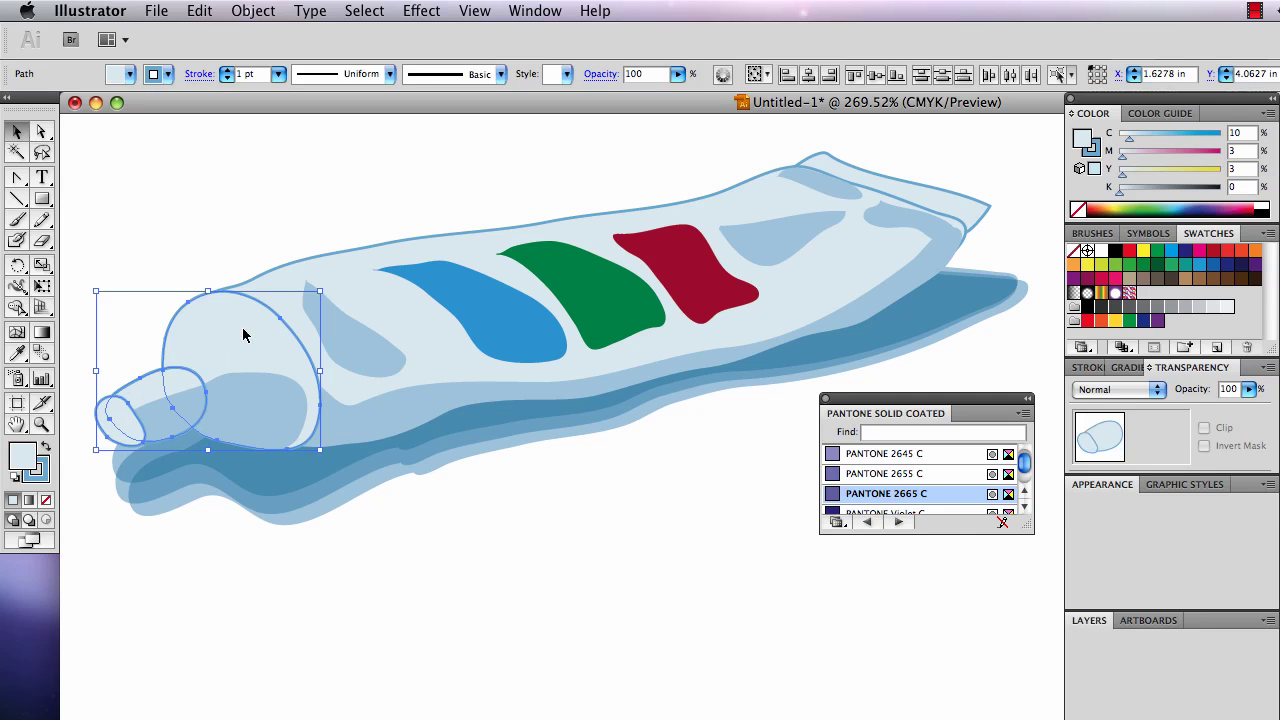
pyautogui.keyDown('shift'); pyautogui.click(360, 281); pyautogui.keyUp('shift')
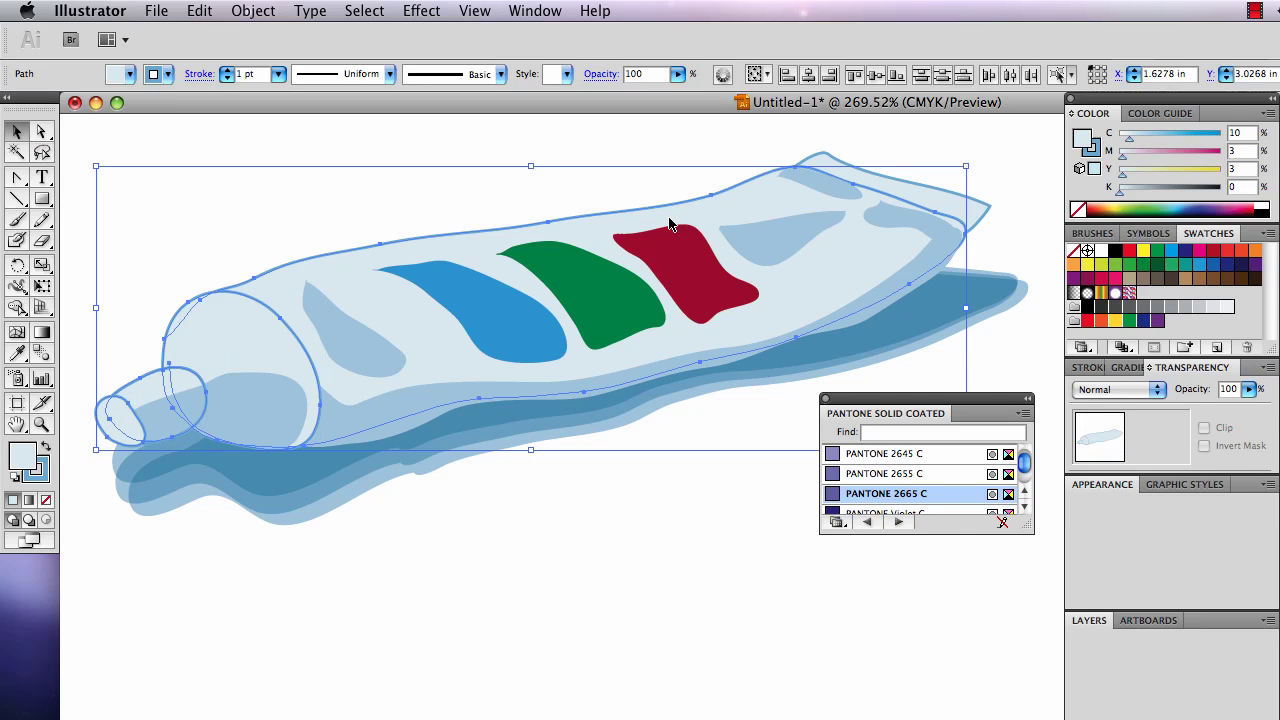
pyautogui.keyDown('shift'); pyautogui.click(874, 189); pyautogui.keyUp('shift')
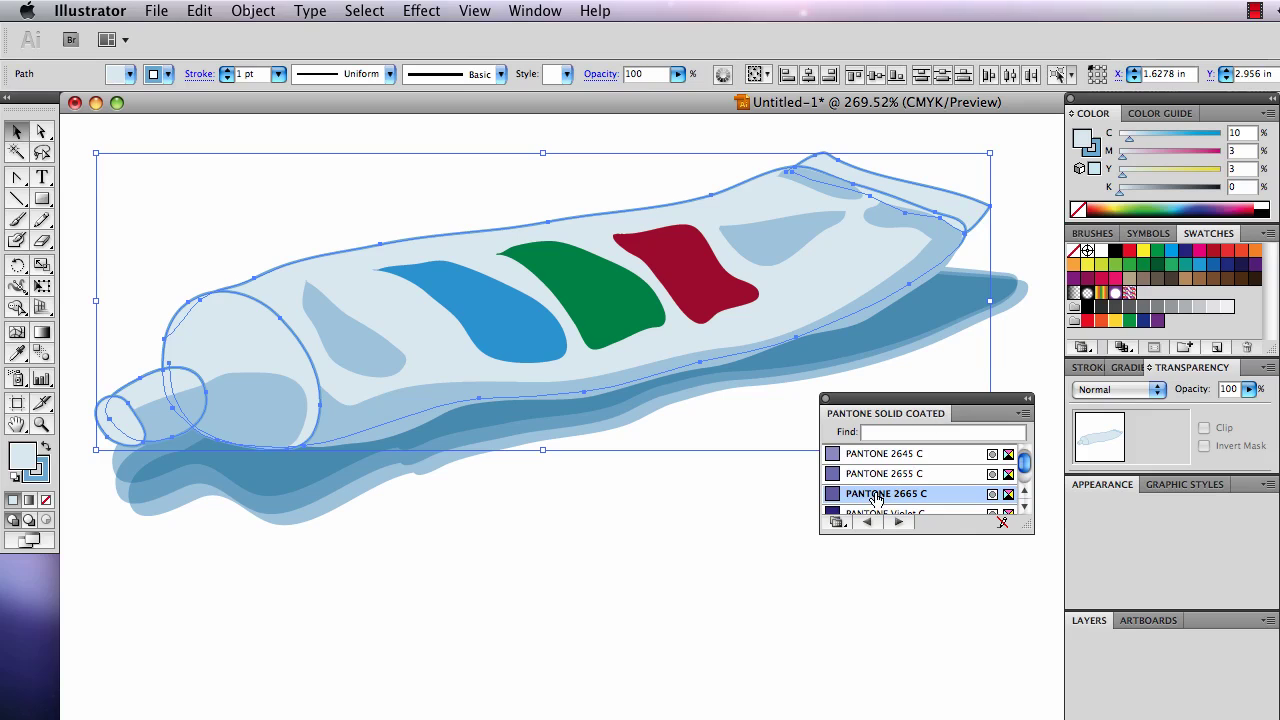
# Fill the selected tube paths with PANTONE 2665 C at a 10% tint.
pyautogui.click(937, 434)
pyautogui.write('2665 C')
pyautogui.click(915, 496)
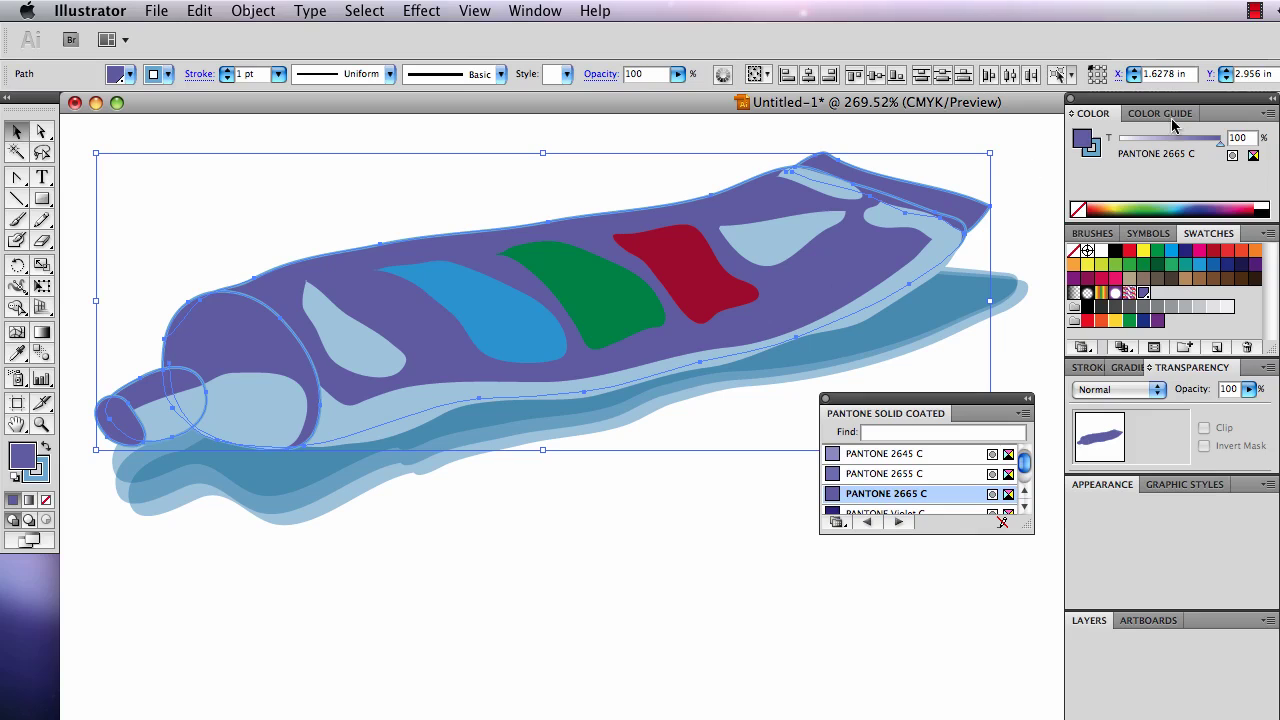
pyautogui.moveTo(1222, 148); pyautogui.dragTo(1131, 156)
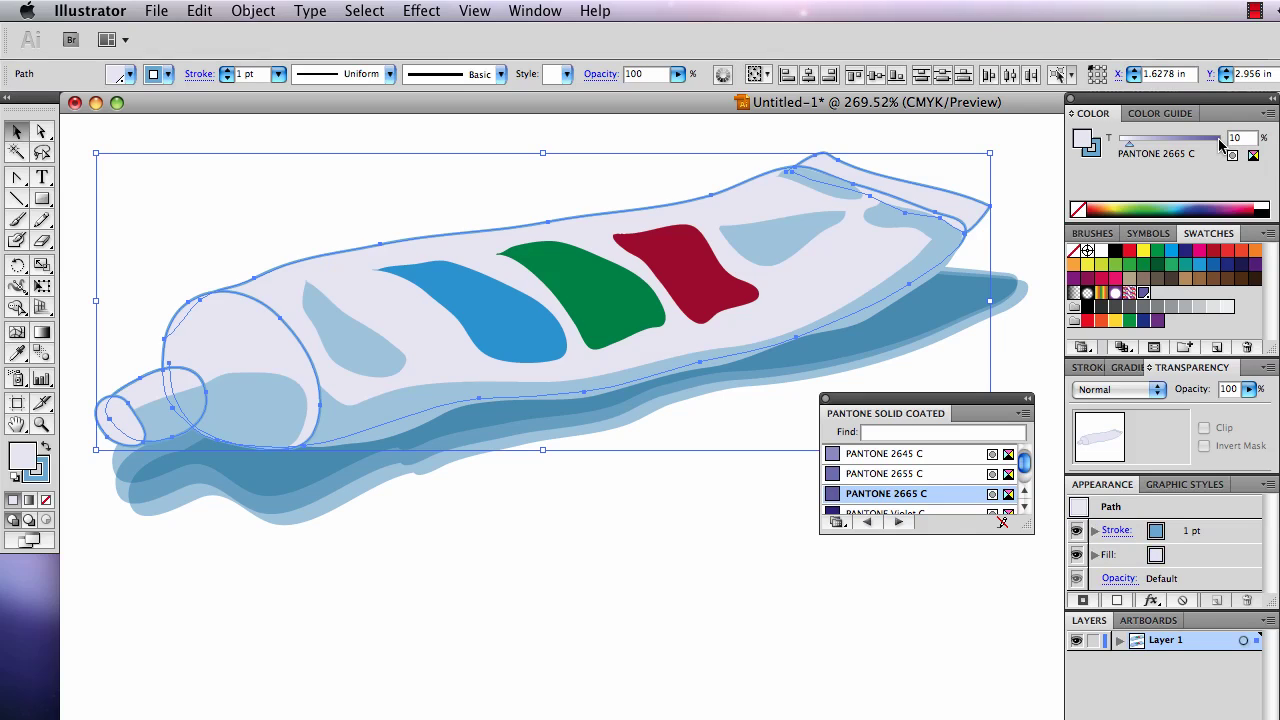
# Give the tube's outlines a PANTONE 2665 C stroke at 50% tint.
pyautogui.click(1097, 152)
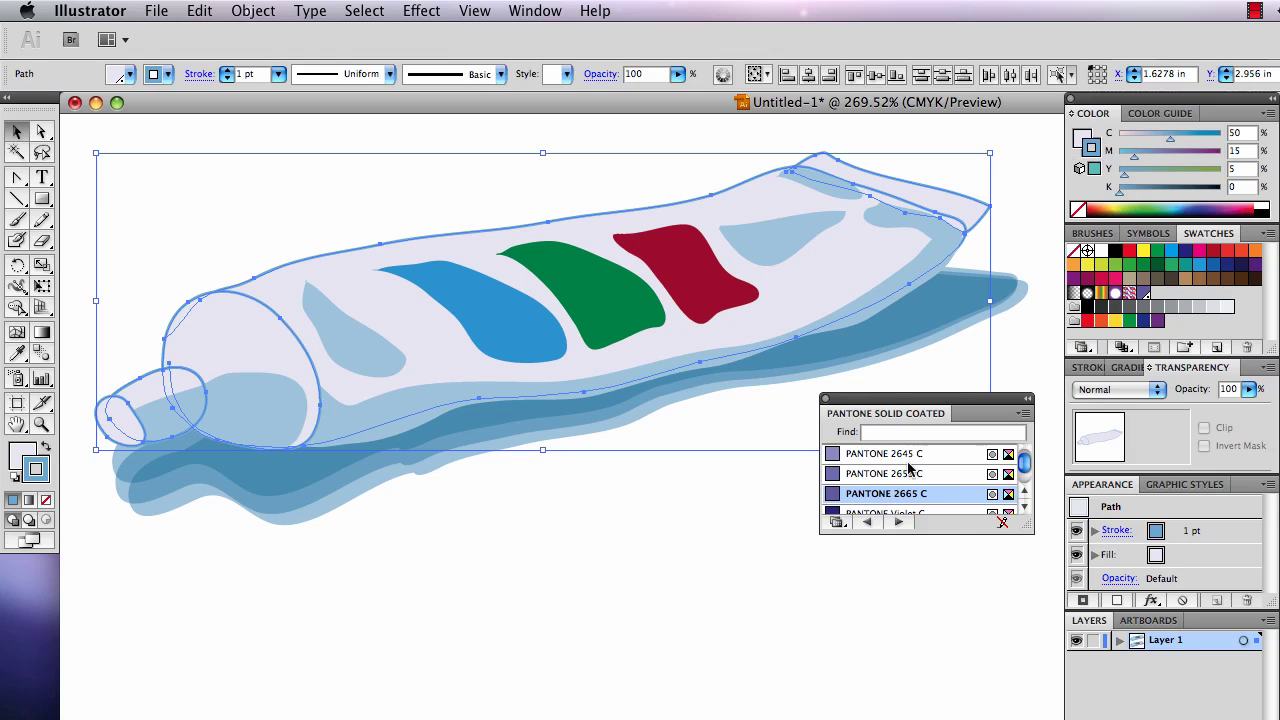
pyautogui.click(881, 495)
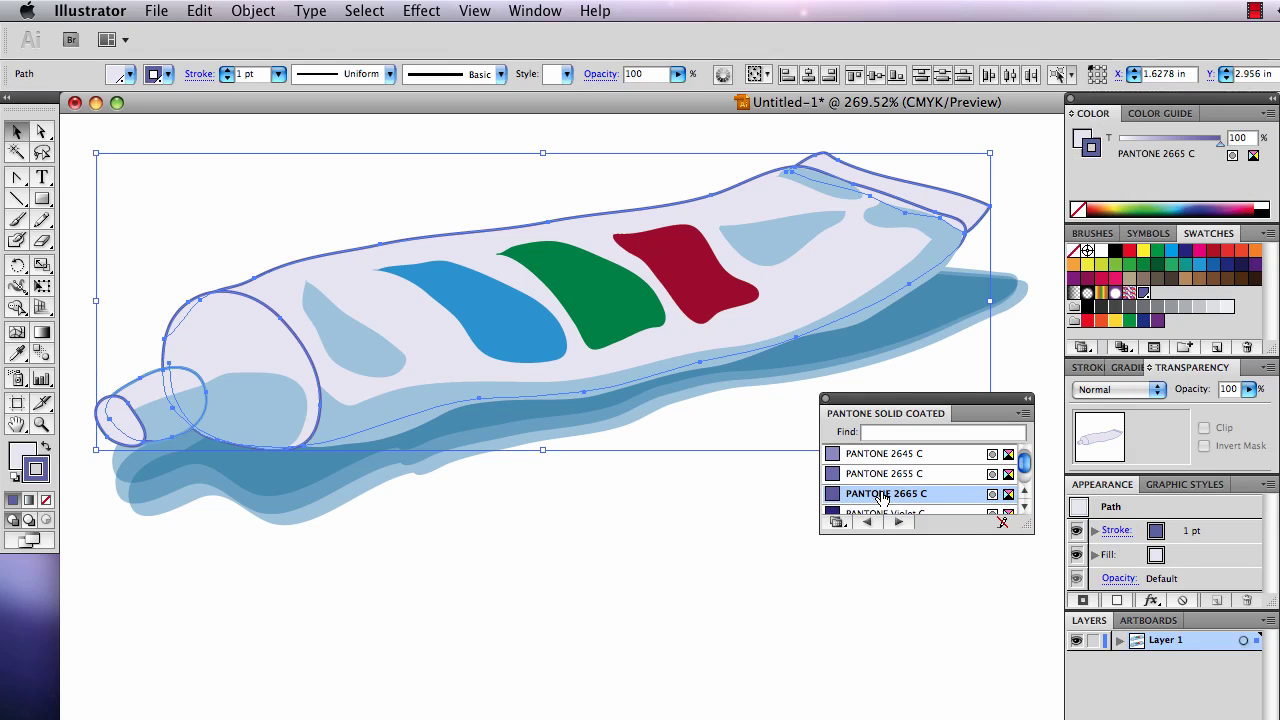
pyautogui.click(1237, 139)
pyautogui.write('50')
pyautogui.press('Return')
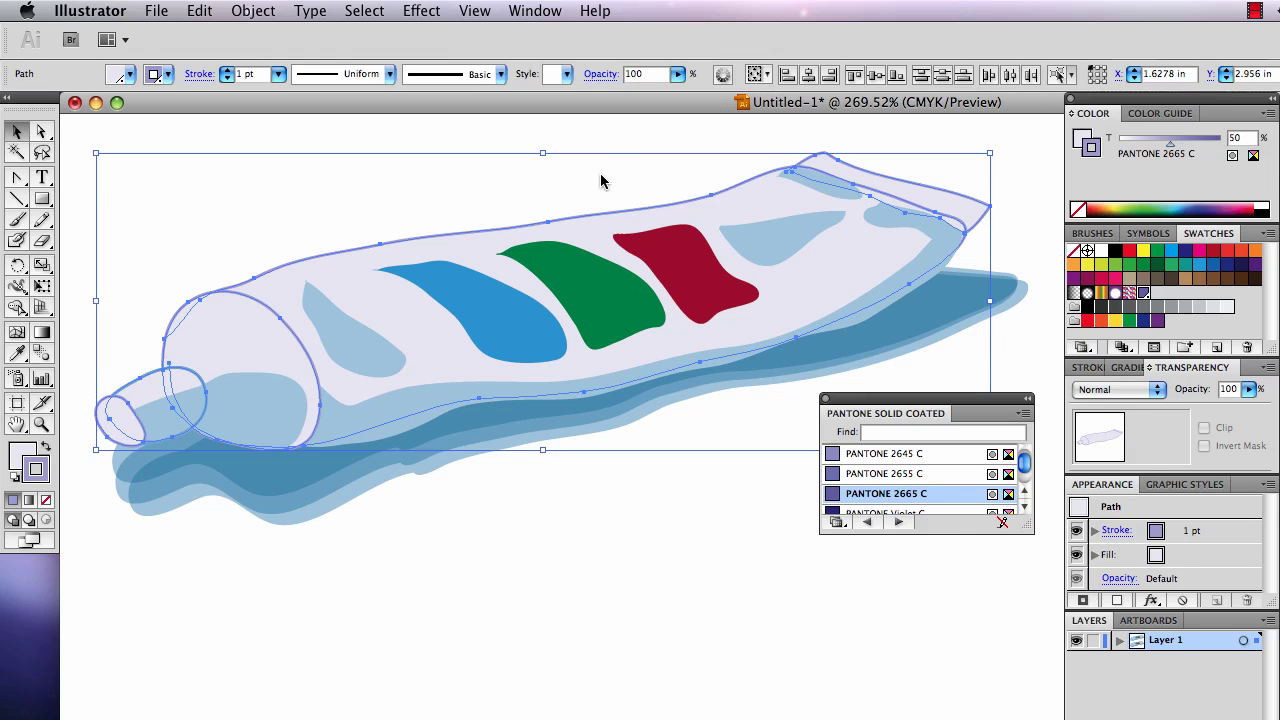
pyautogui.click(601, 181)
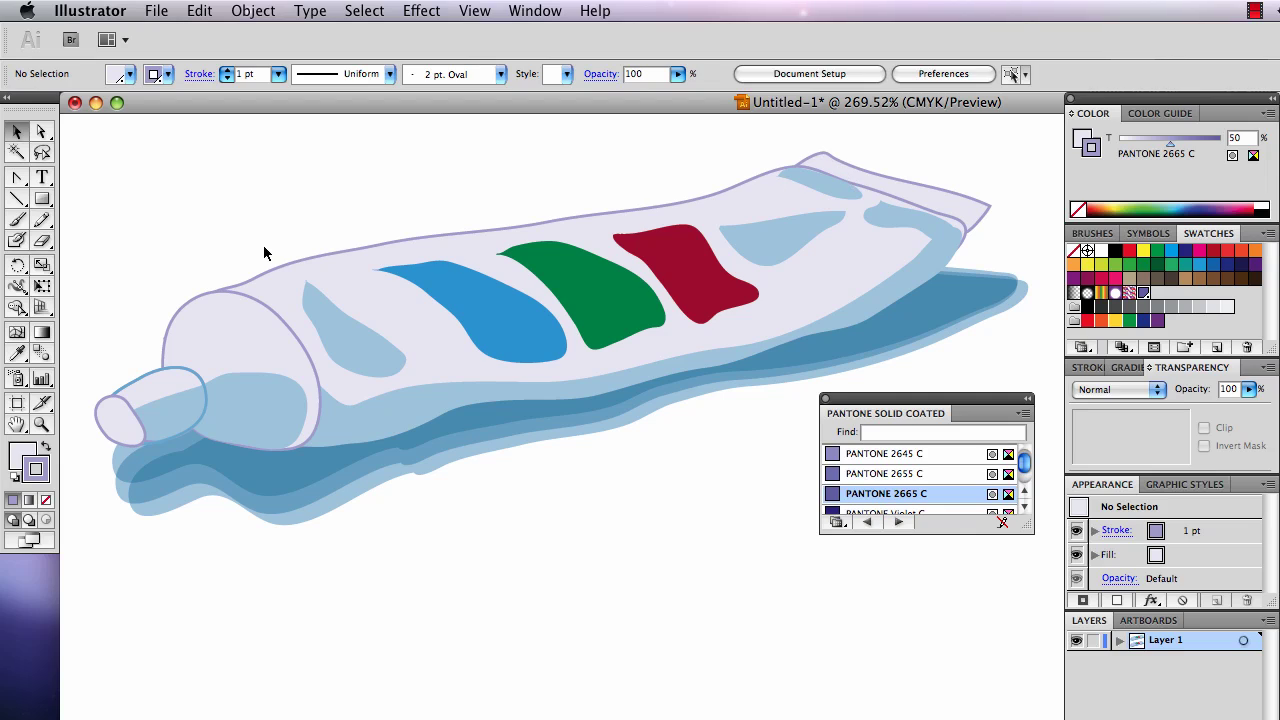
# Set the cap ellipse's stroke to PANTONE 2665 C at 50%, then view the handout.
pyautogui.click(179, 368)
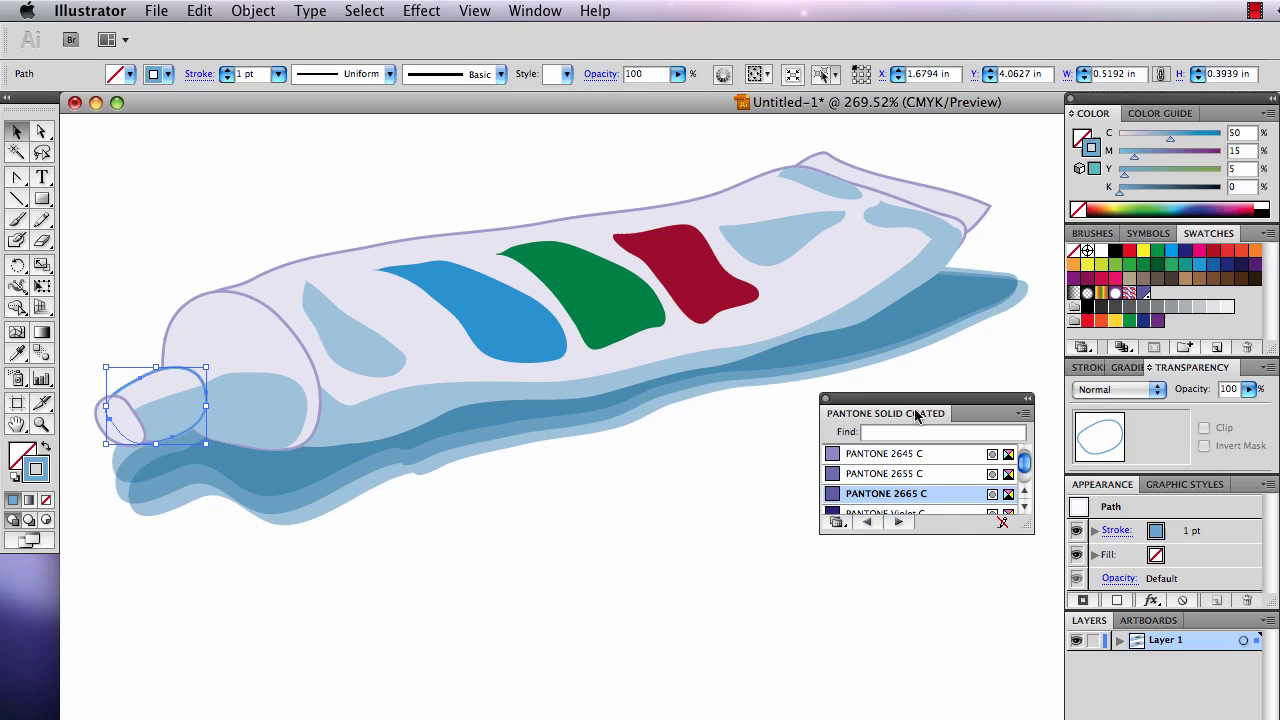
pyautogui.click(914, 493)
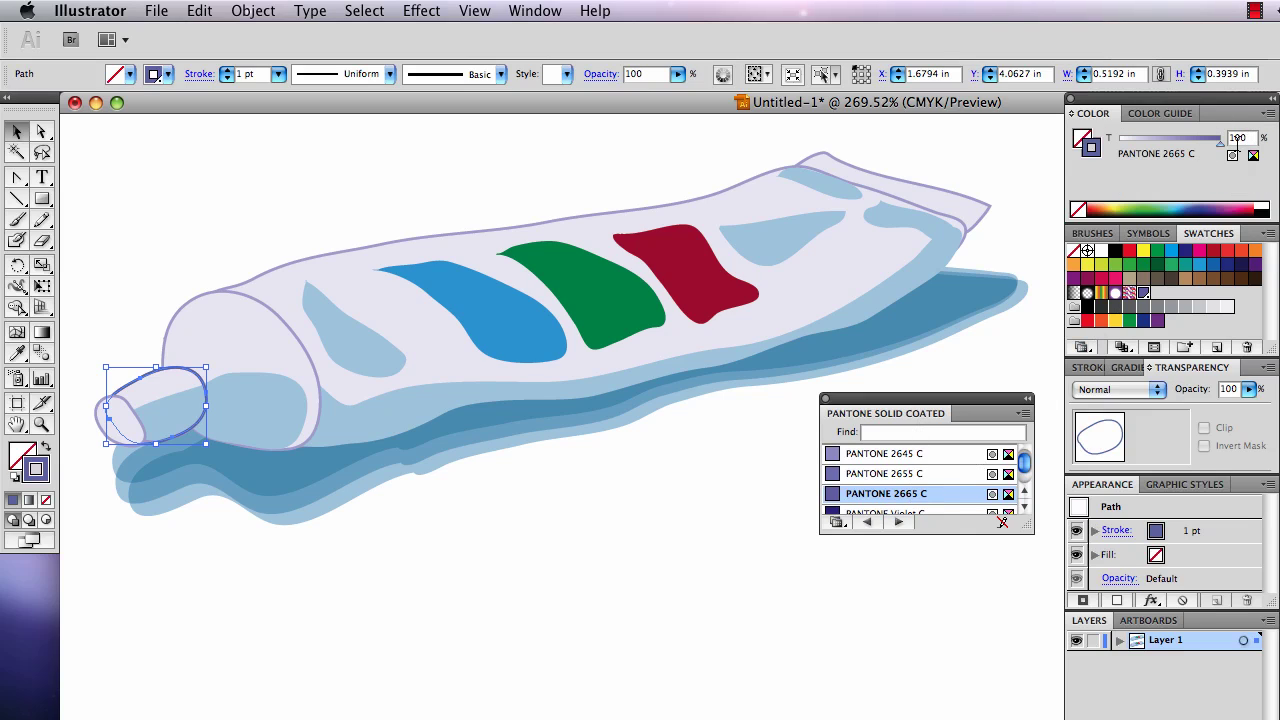
pyautogui.write('50')
pyautogui.press('Return')
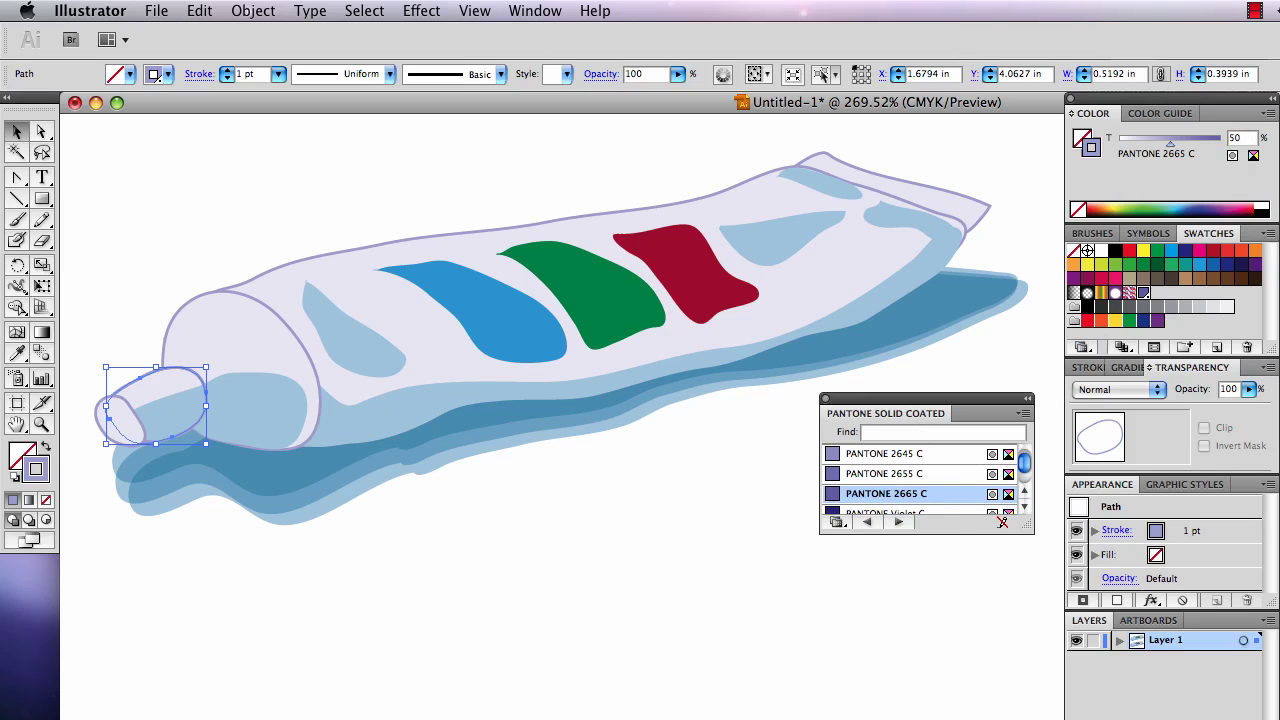
pyautogui.click(670, 430)
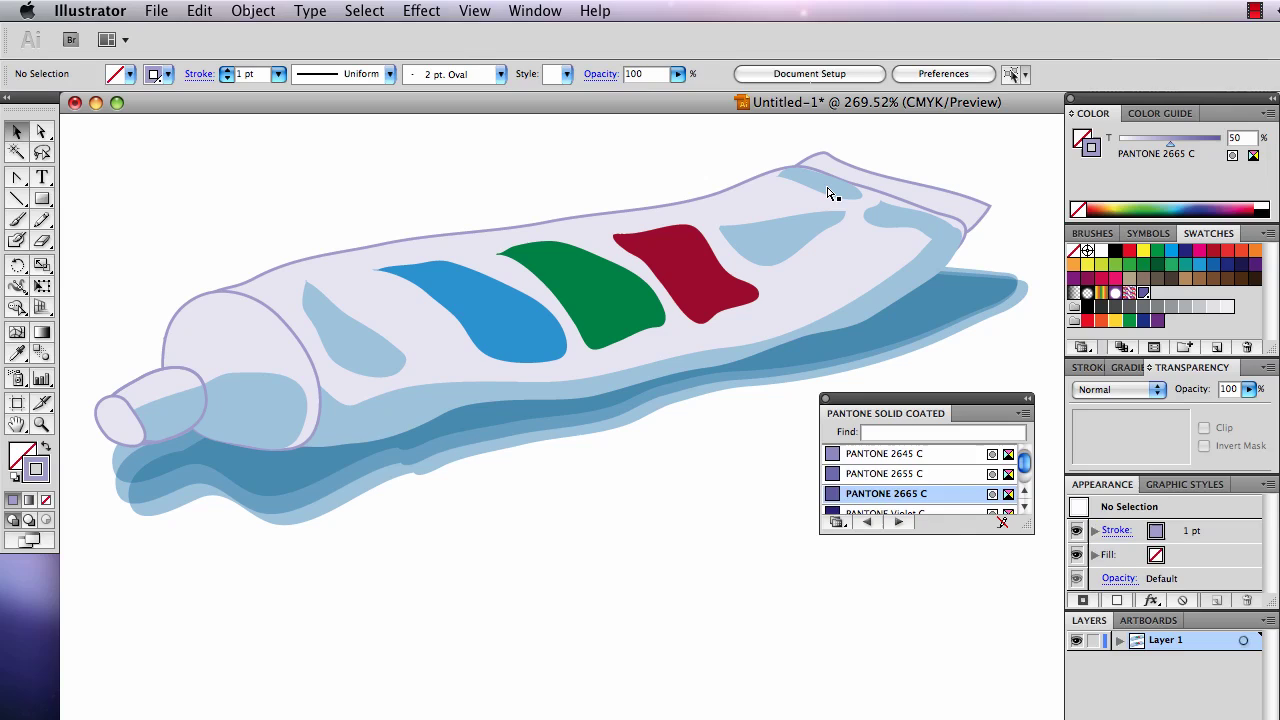
pyautogui.press('super+Tab')
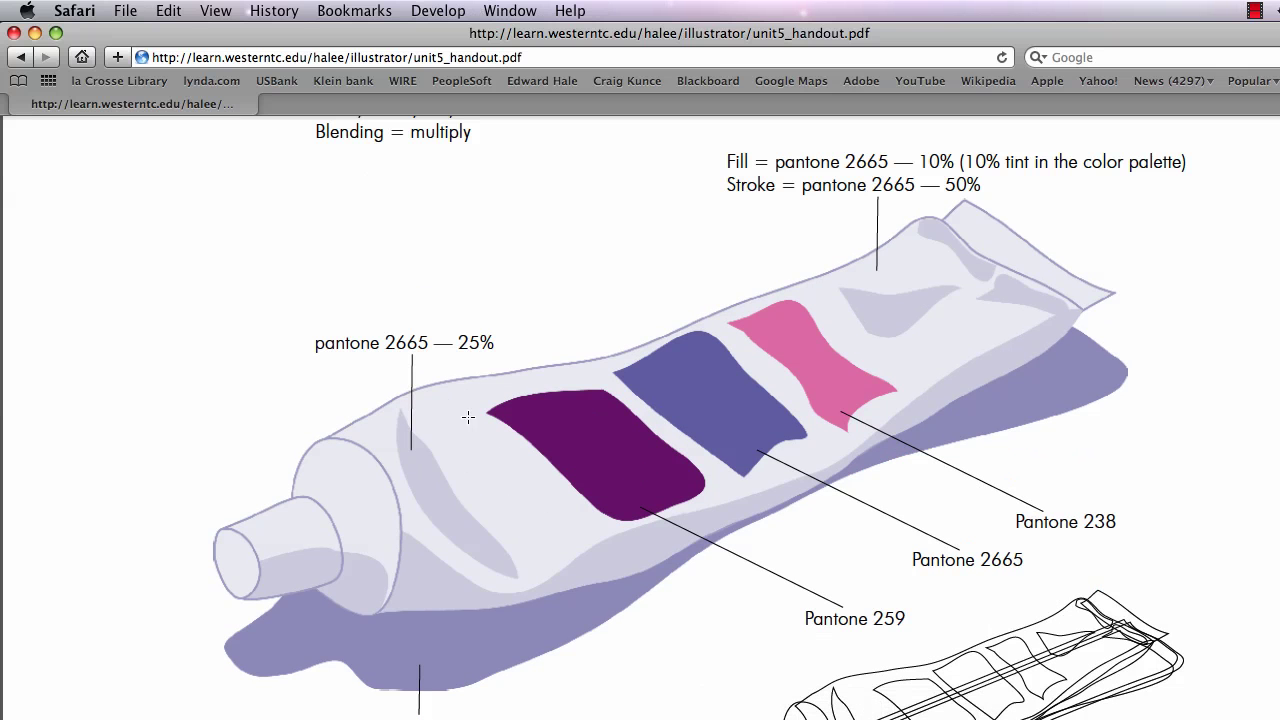
# Back in Illustrator, select the tube's light-blue highlight and shadow shapes.
pyautogui.press('super+Tab')
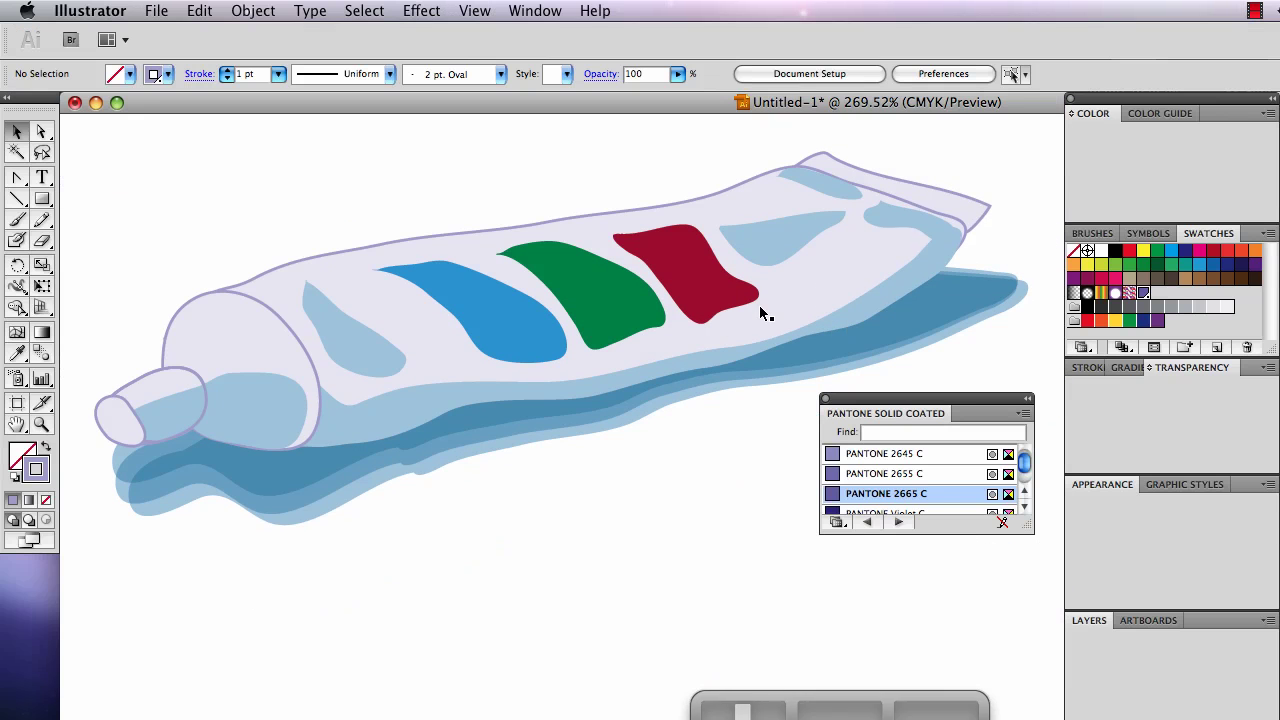
pyautogui.click(814, 186)
pyautogui.keyDown('shift'); pyautogui.click(238, 409); pyautogui.keyUp('shift')
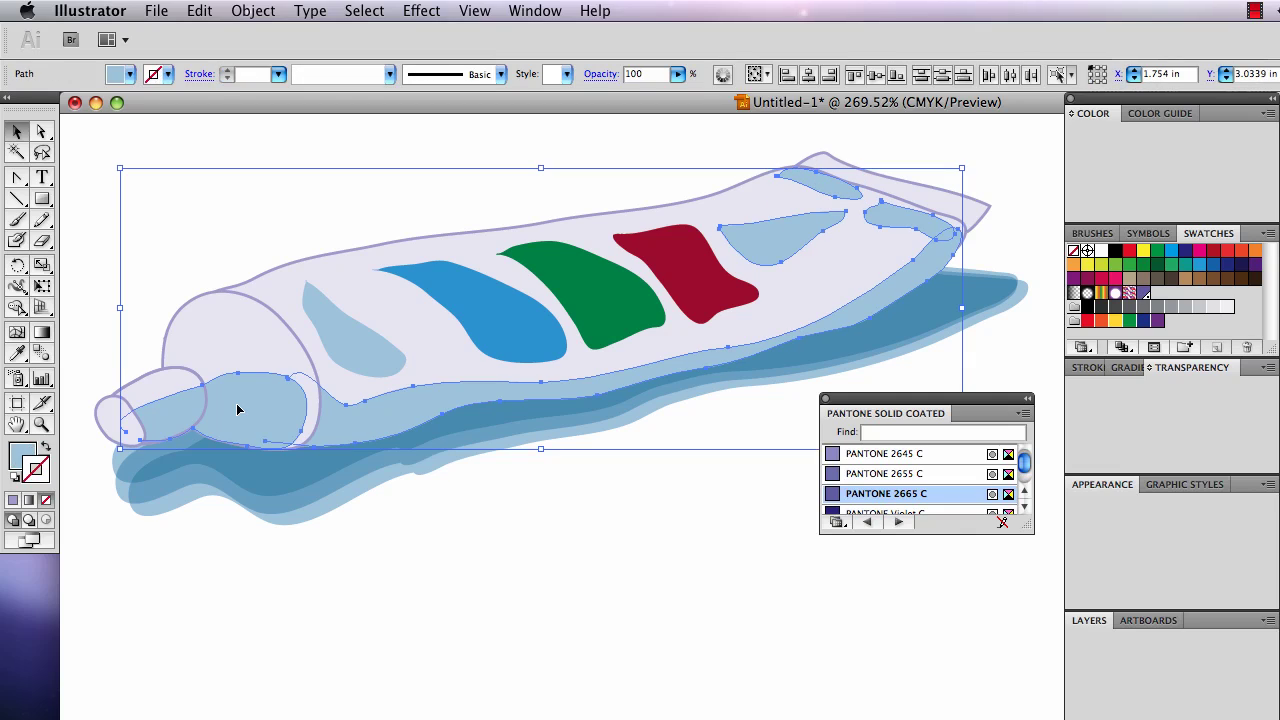
pyautogui.keyDown('shift'); pyautogui.click(258, 481); pyautogui.keyUp('shift')
pyautogui.keyDown('shift'); pyautogui.click(273, 481); pyautogui.keyUp('shift')
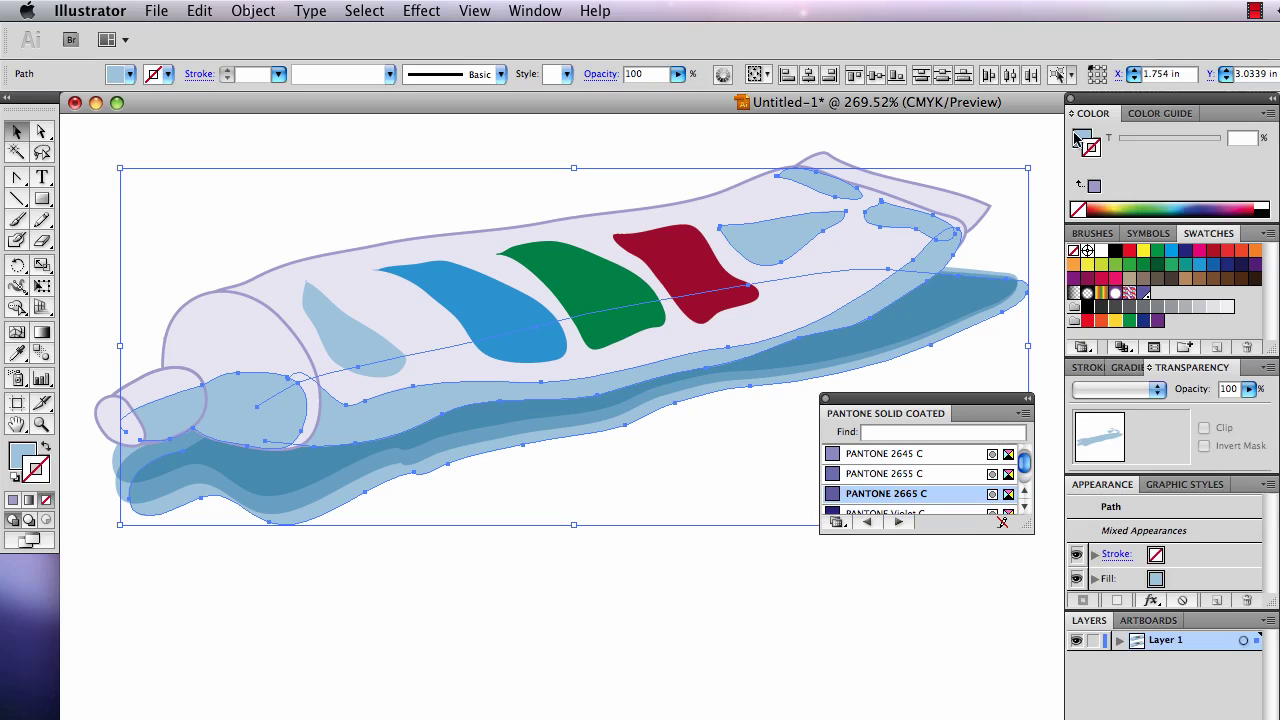
# Fill the selected shading shapes with PANTONE 2665 C at a 25% tint, then deselect.
pyautogui.click(1078, 138)
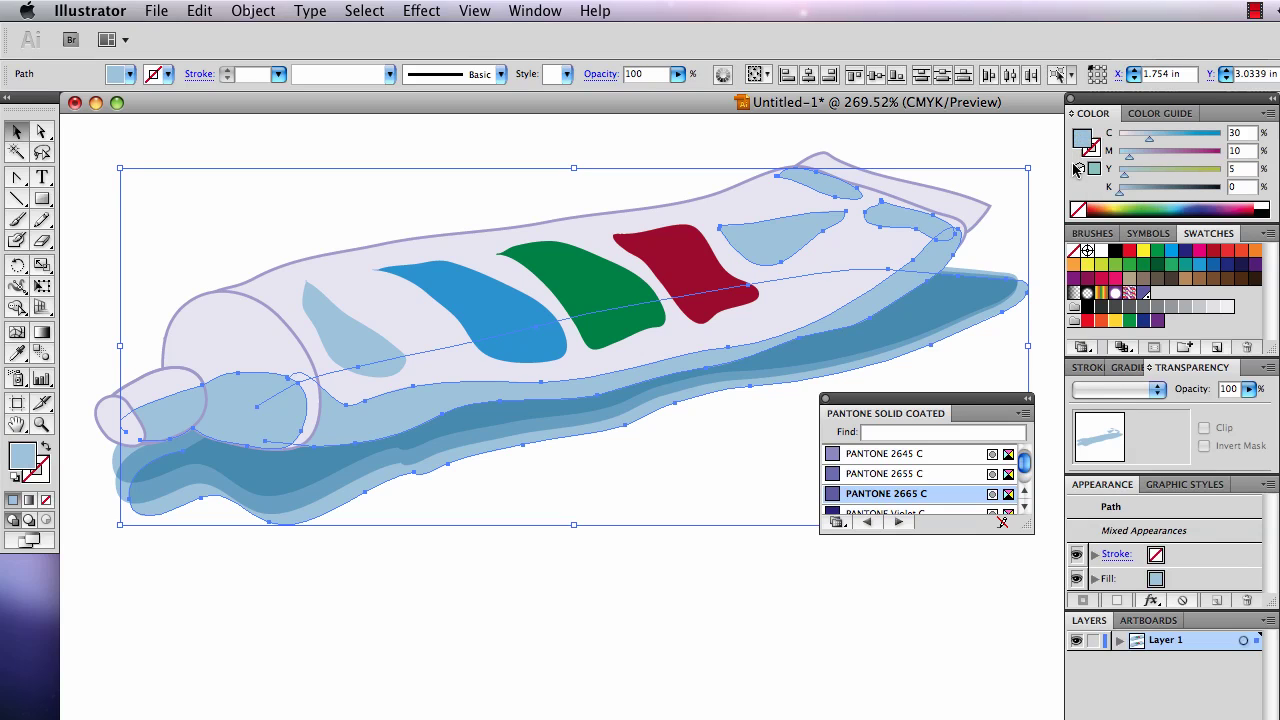
pyautogui.click(893, 497)
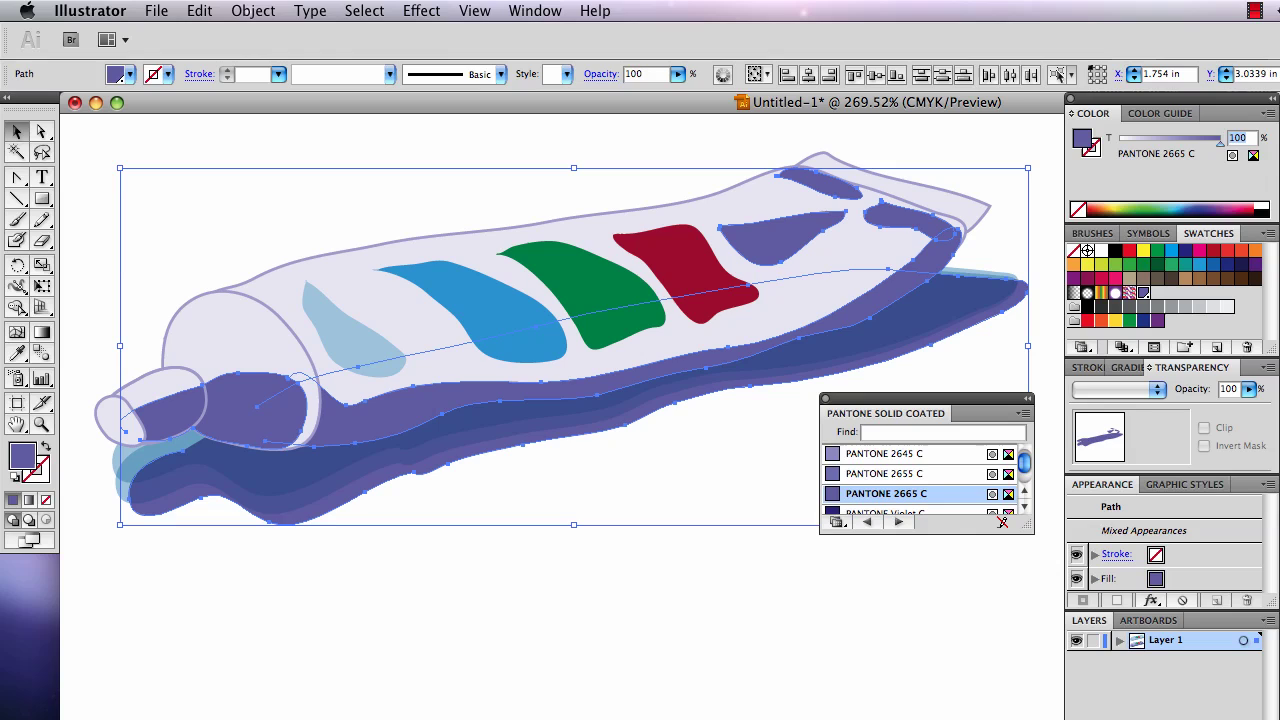
pyautogui.write('25')
pyautogui.press('Return')
pyautogui.press('super+shift+a')
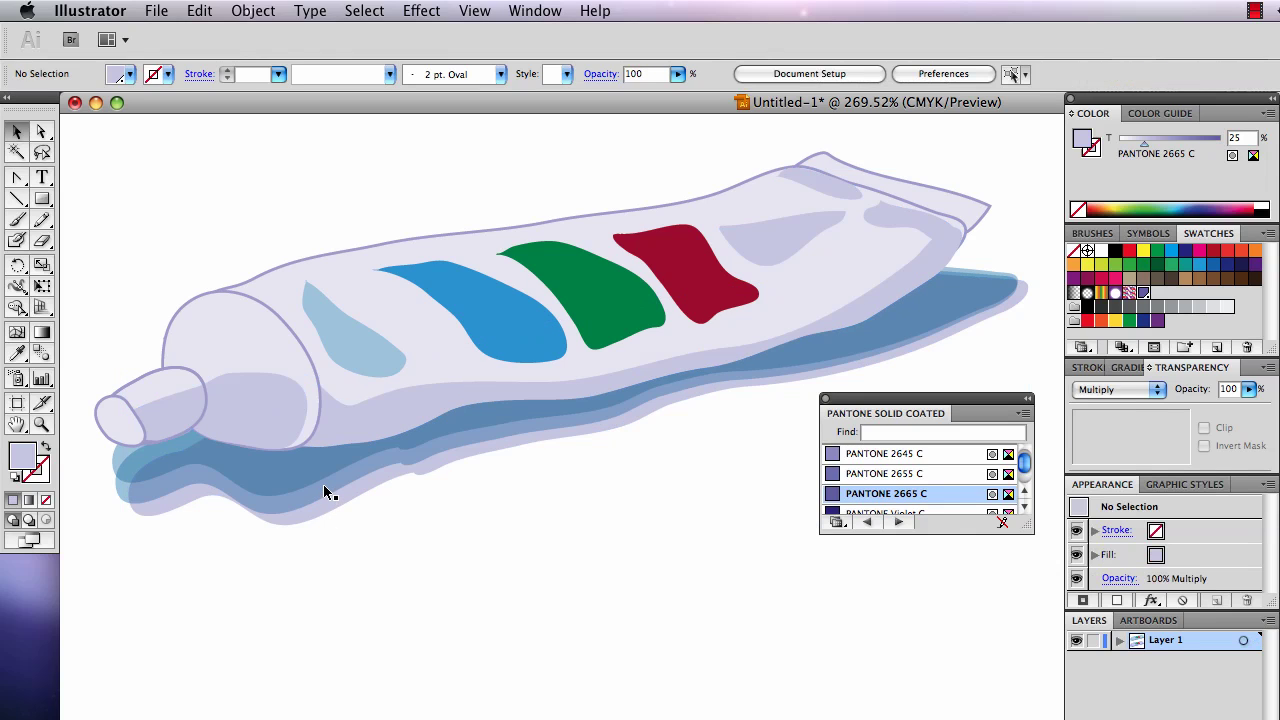
# Delete the extra light-blue shadow shape beneath the tube.
pyautogui.click(323, 486)
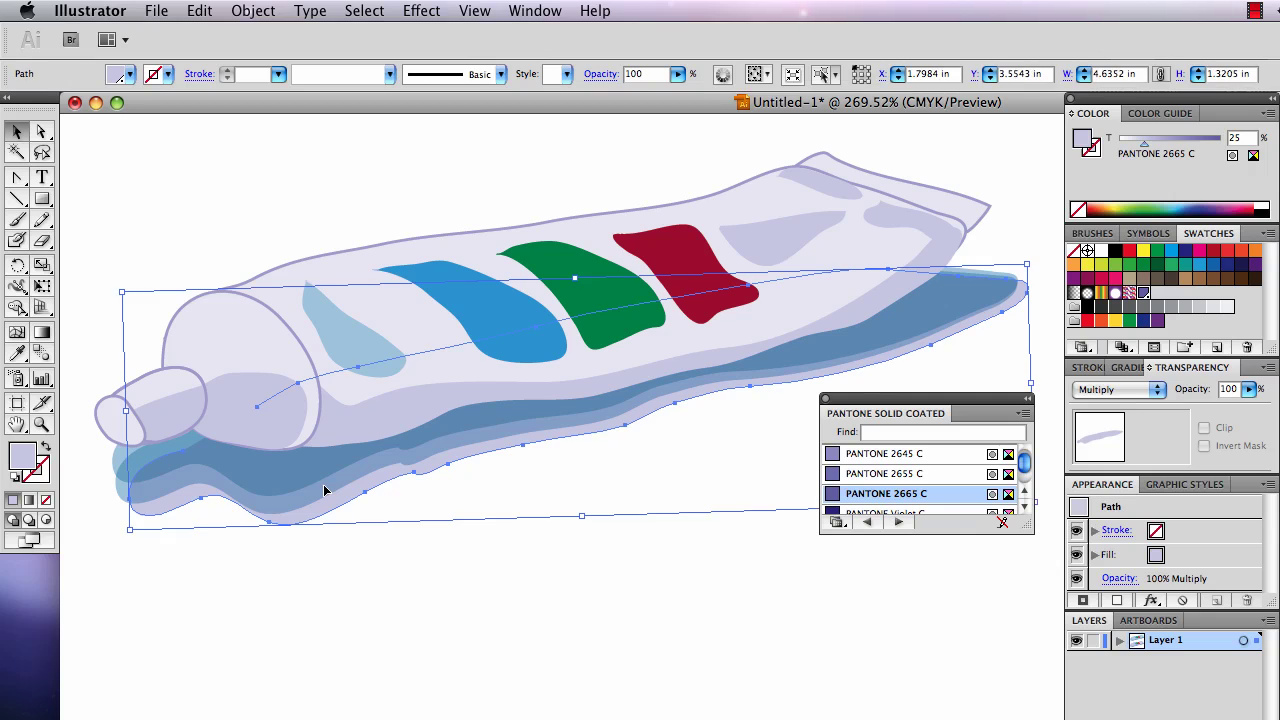
pyautogui.click(120, 460)
pyautogui.click(119, 473)
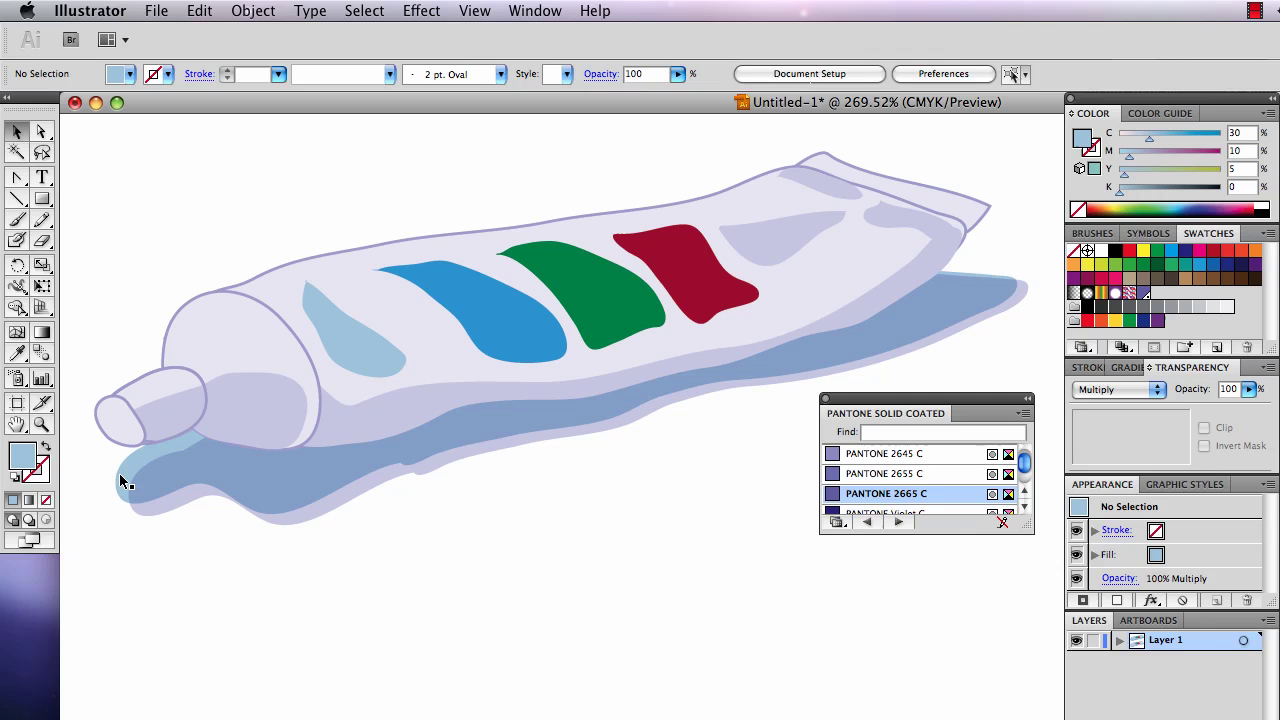
pyautogui.click(120, 465)
pyautogui.press('Delete')
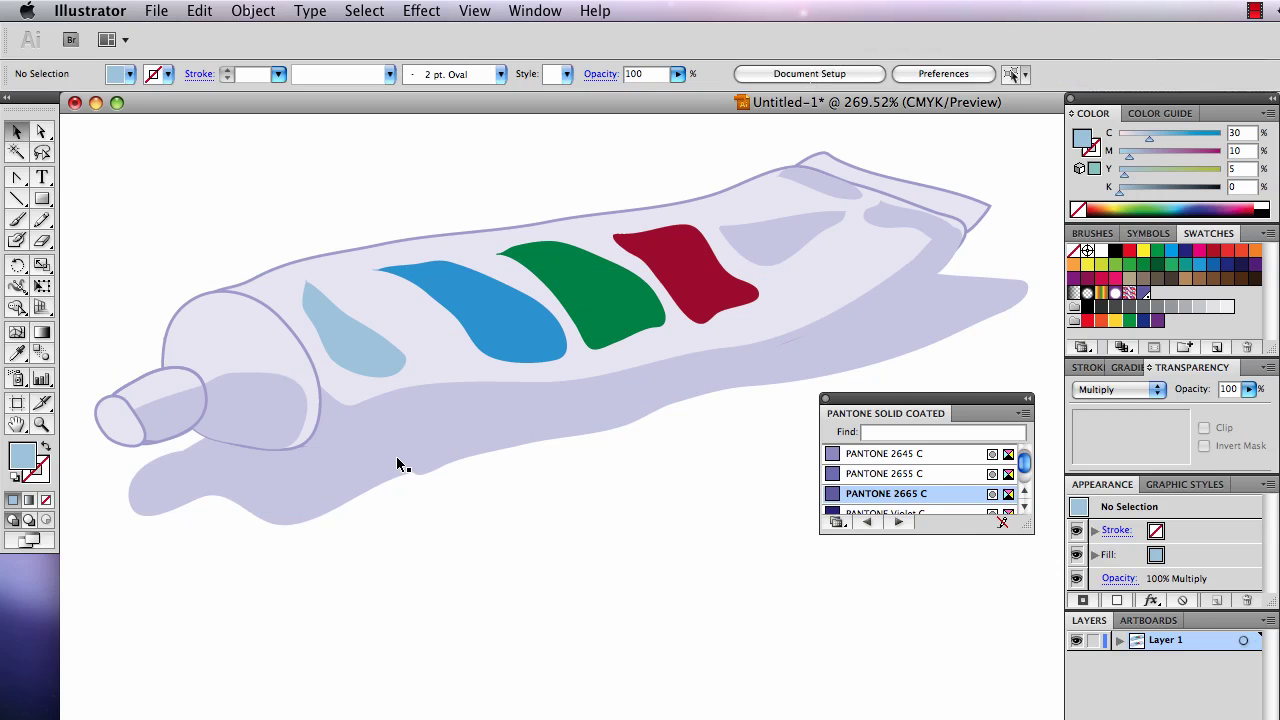
# Select the remaining shadow shape and check its colour in the handout.
pyautogui.click(305, 495)
pyautogui.press('super+Tab')
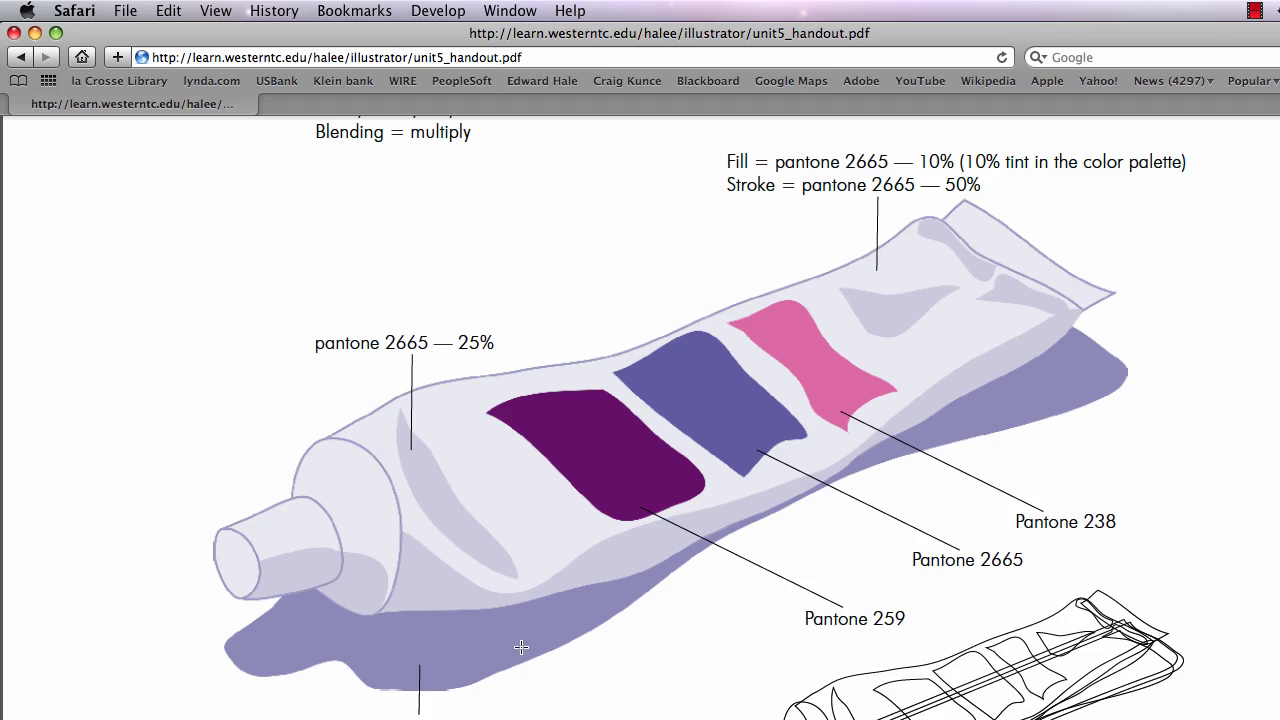
pyautogui.scroll(-2, 556, 645)
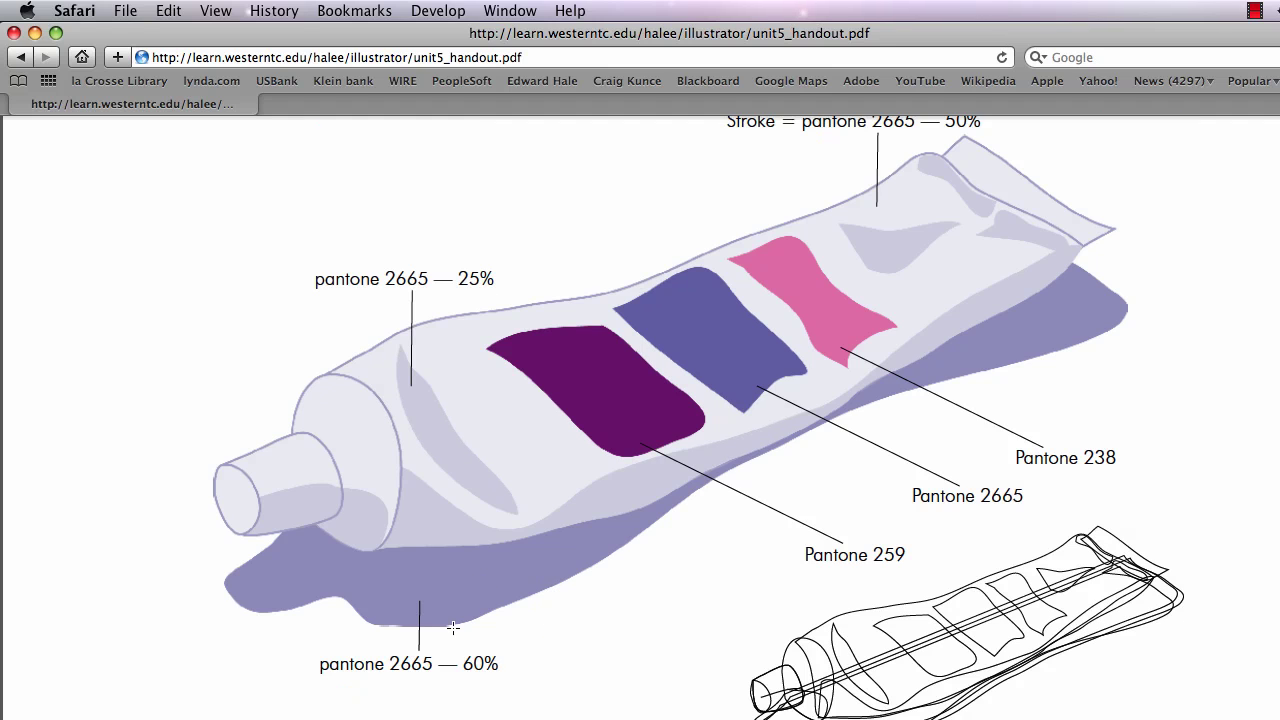
pyautogui.press('super+Tab')
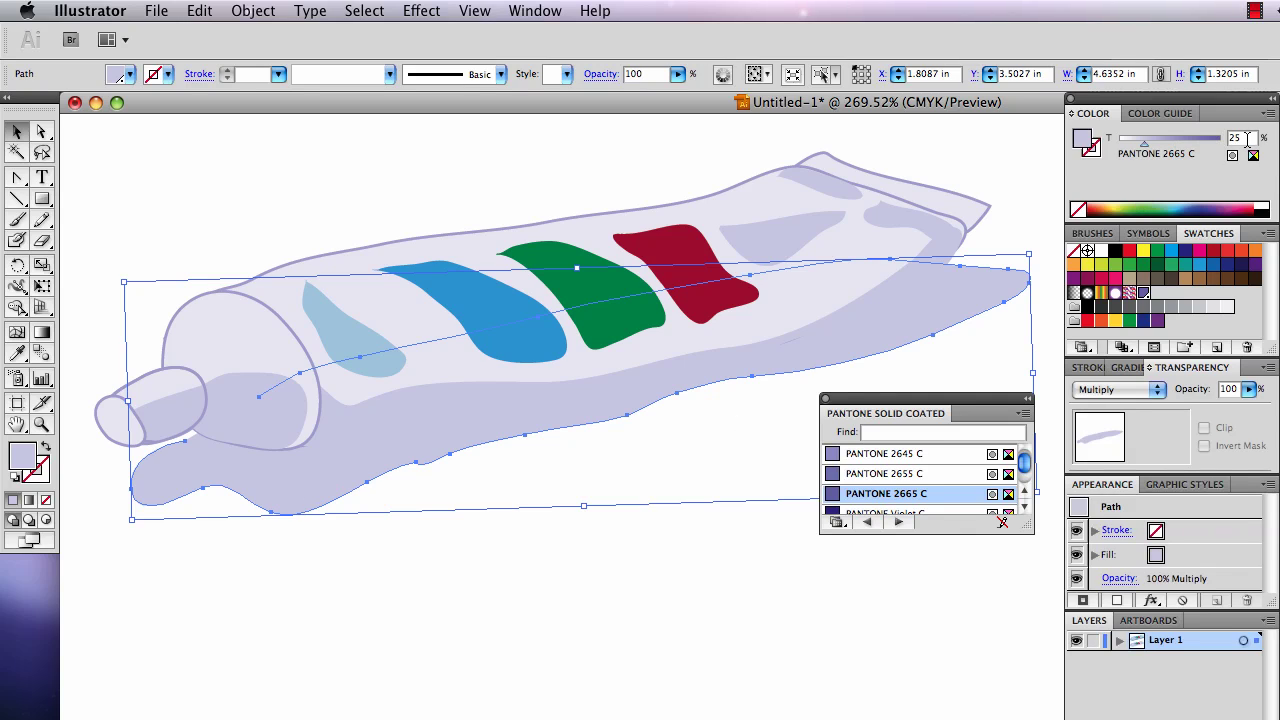
# Darken the tube's shadow to a 60% tint of PANTONE 2665 C.
pyautogui.doubleClick(1238, 137)
pyautogui.write('60')
pyautogui.press('Return')
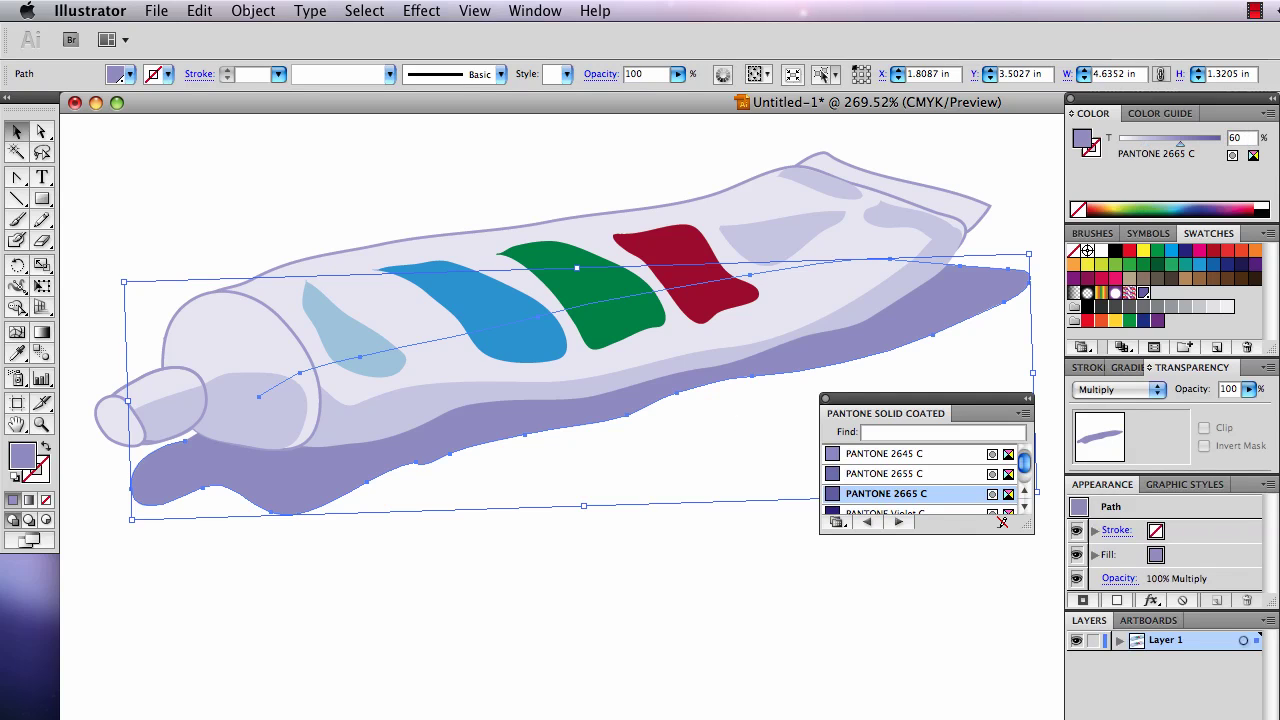
pyautogui.click(760, 466)
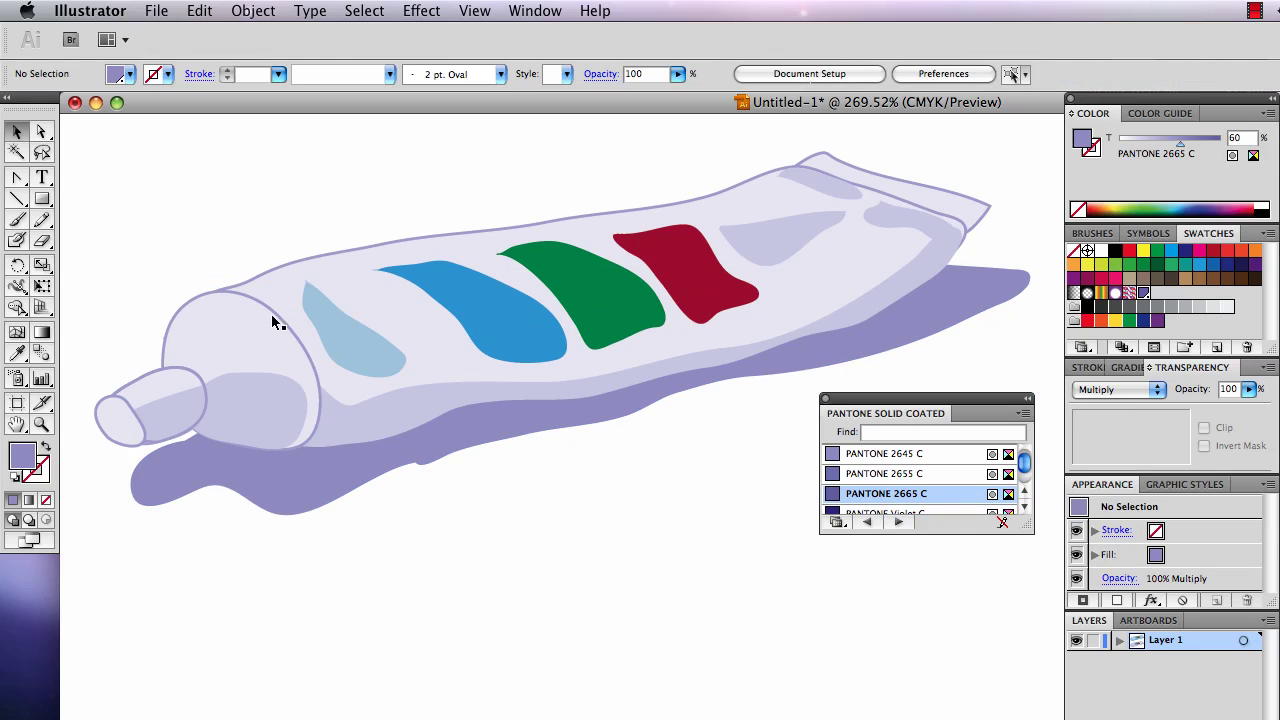
# Eyedropper the cap's 25% lavender tint onto the last light-blue highlight shape.
pyautogui.click(366, 363)
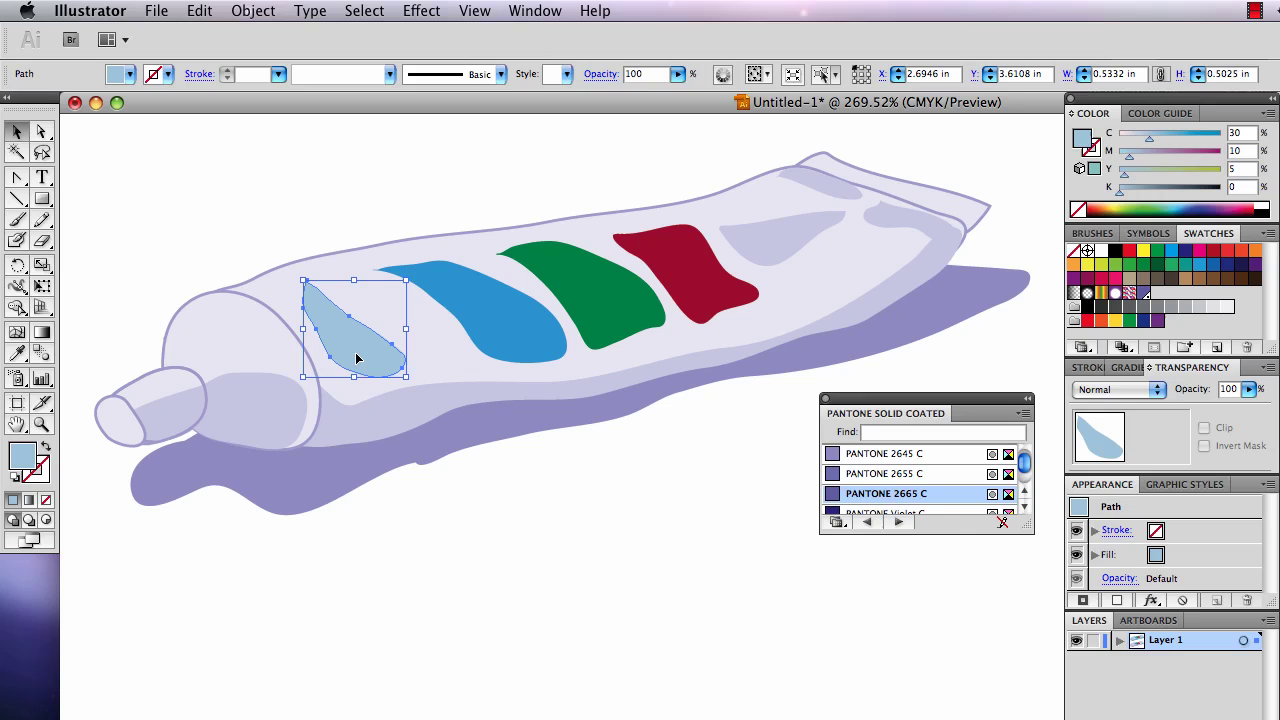
pyautogui.click(18, 353)
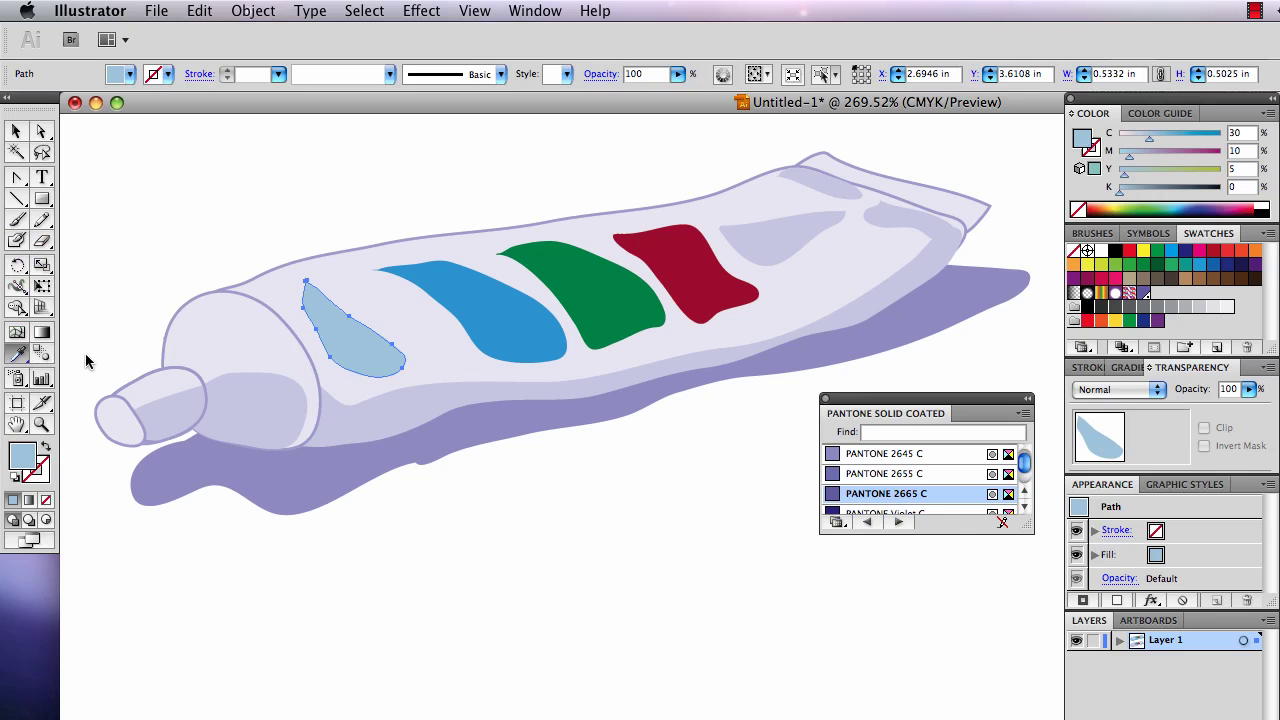
pyautogui.click(253, 394)
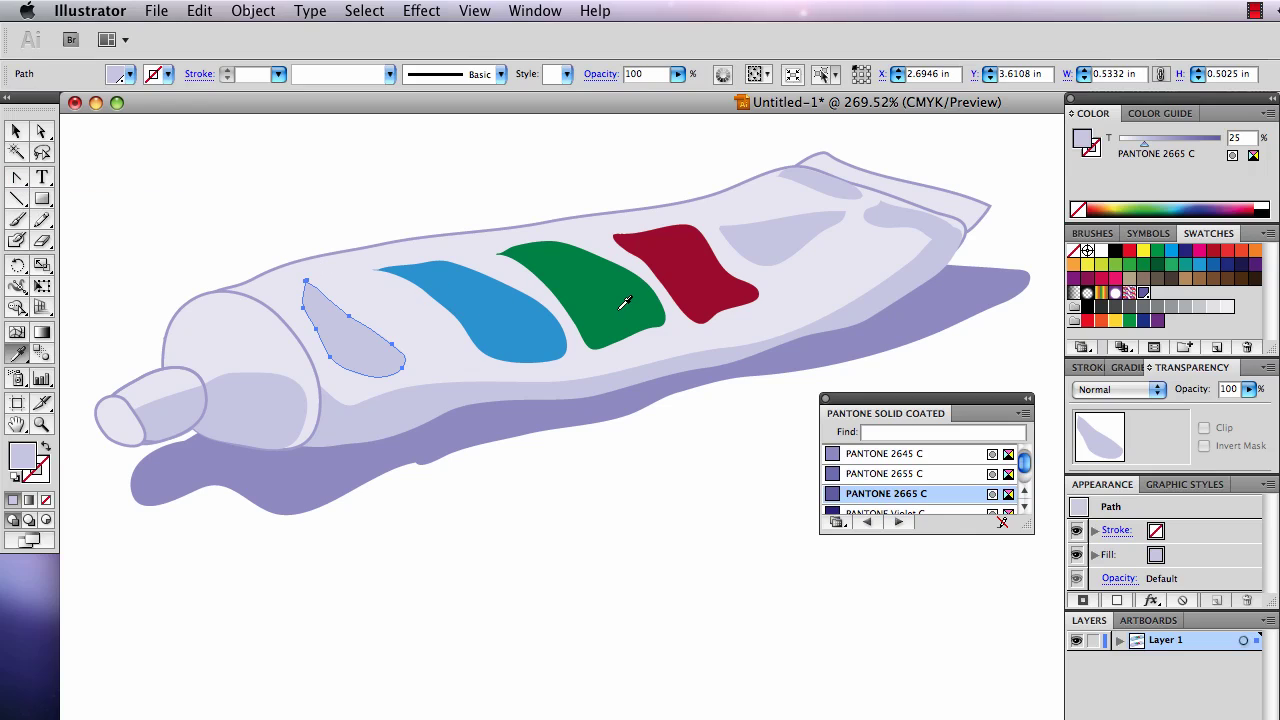
pyautogui.click(16, 131)
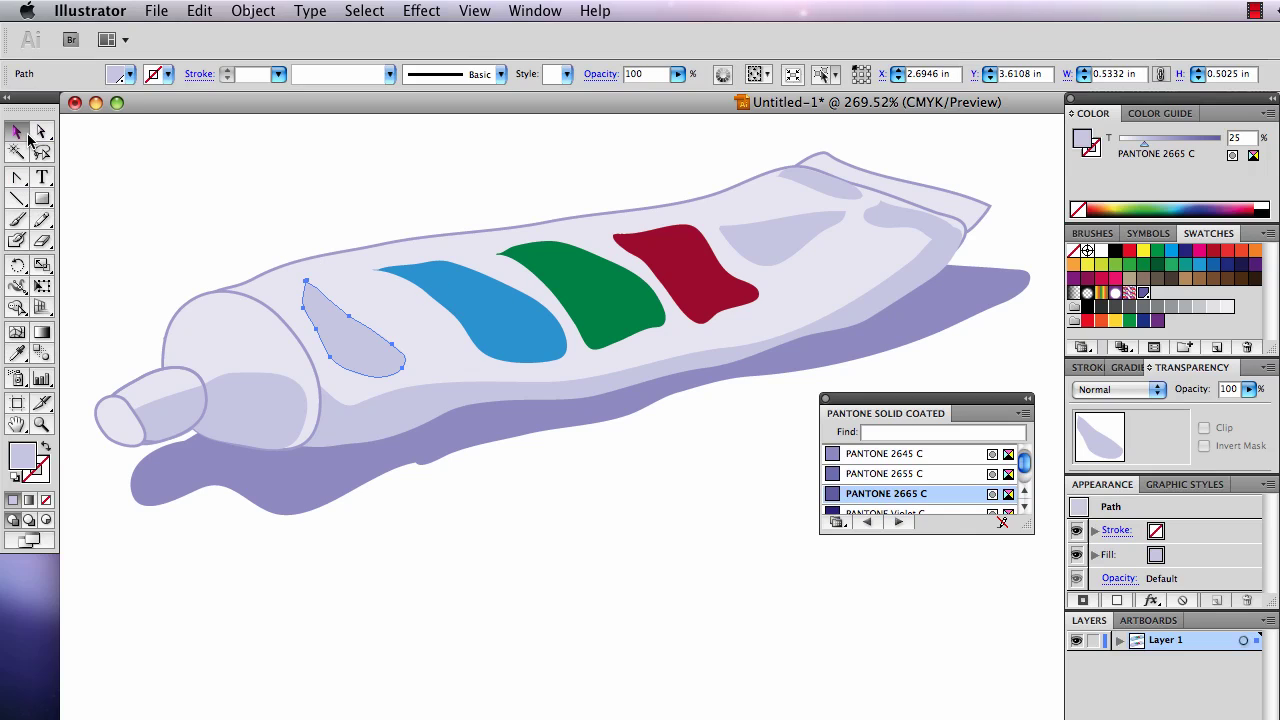
pyautogui.click(607, 299)
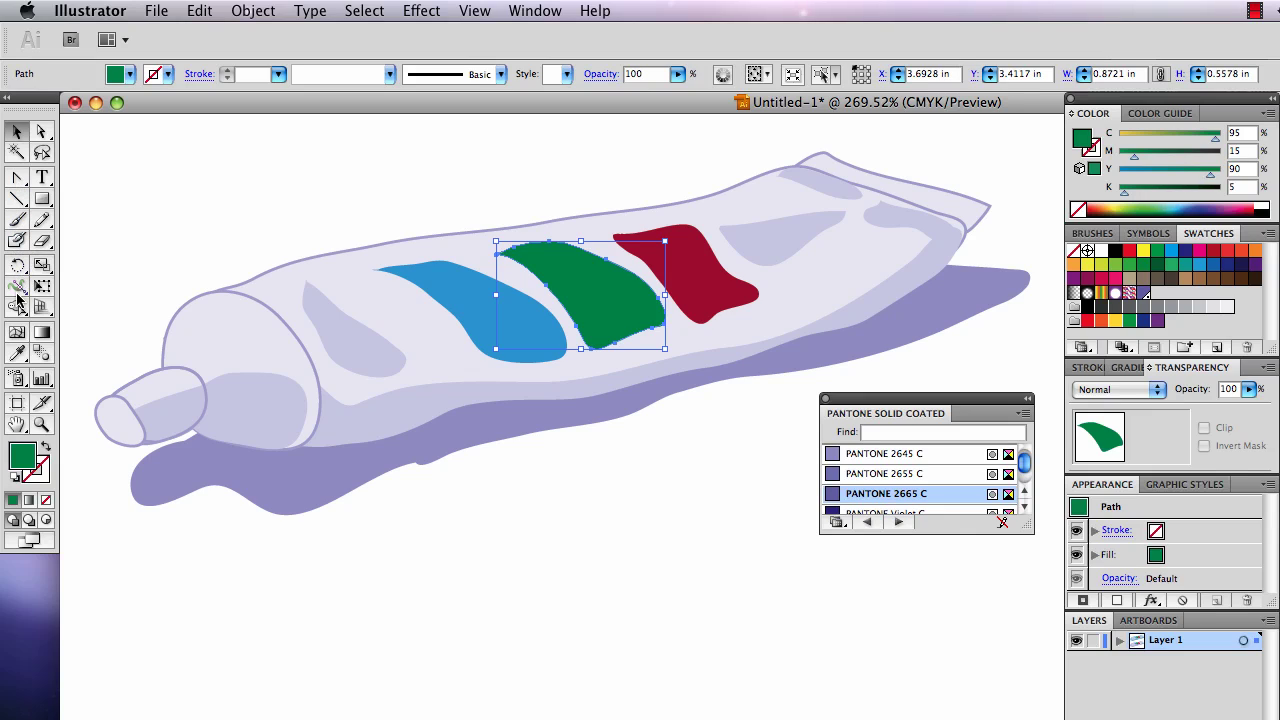
# Make the green stripe full-strength PANTONE 2665 C and compare with the handout.
pyautogui.click(17, 354)
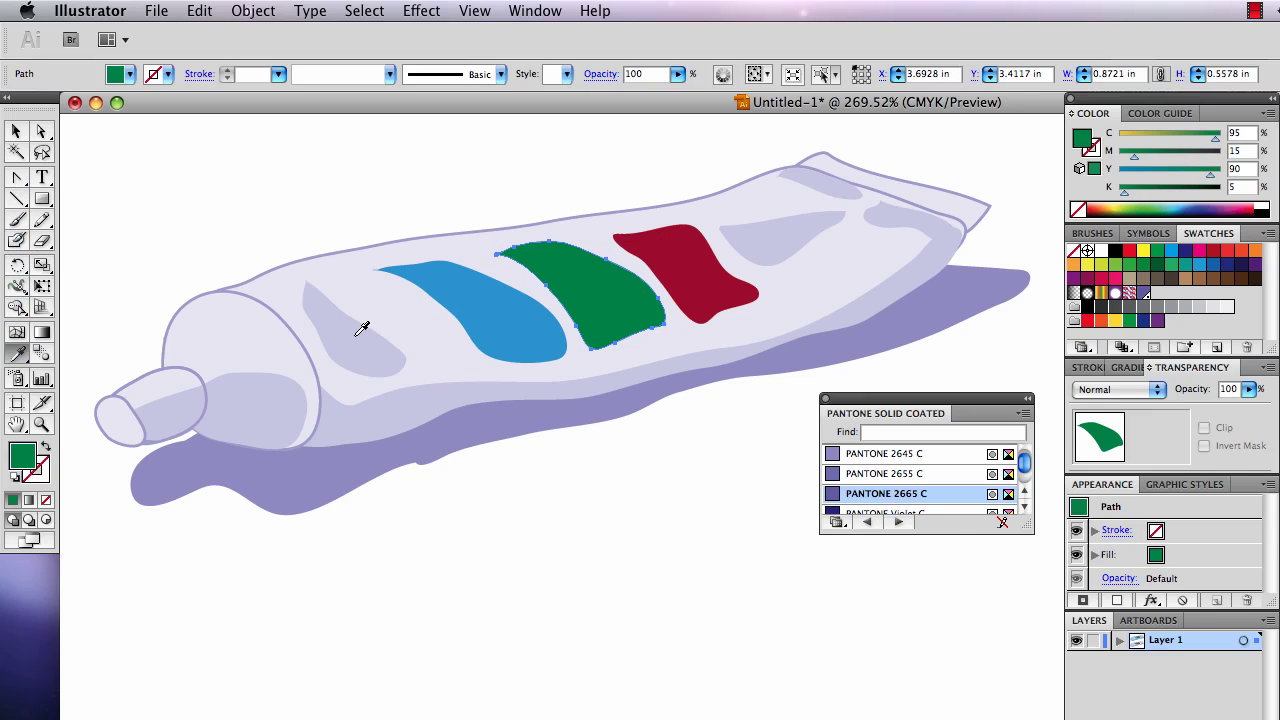
pyautogui.click(360, 330)
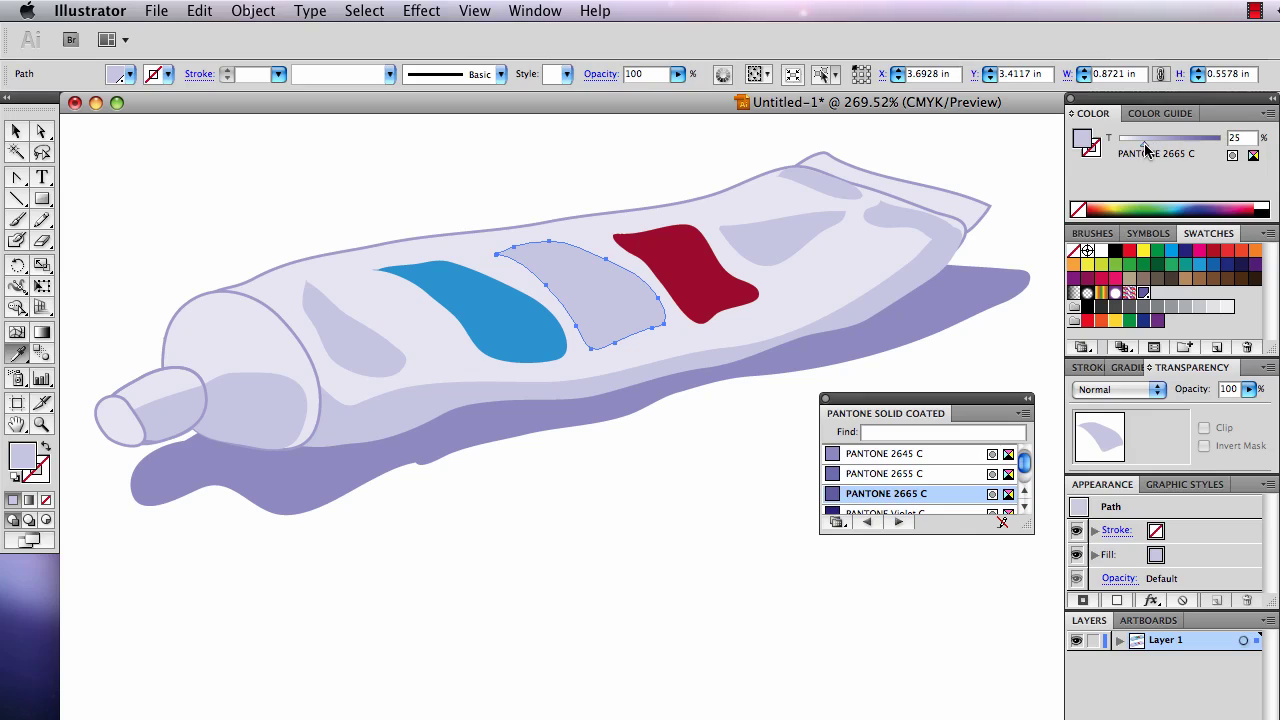
pyautogui.moveTo(1146, 146); pyautogui.dragTo(1221, 141)
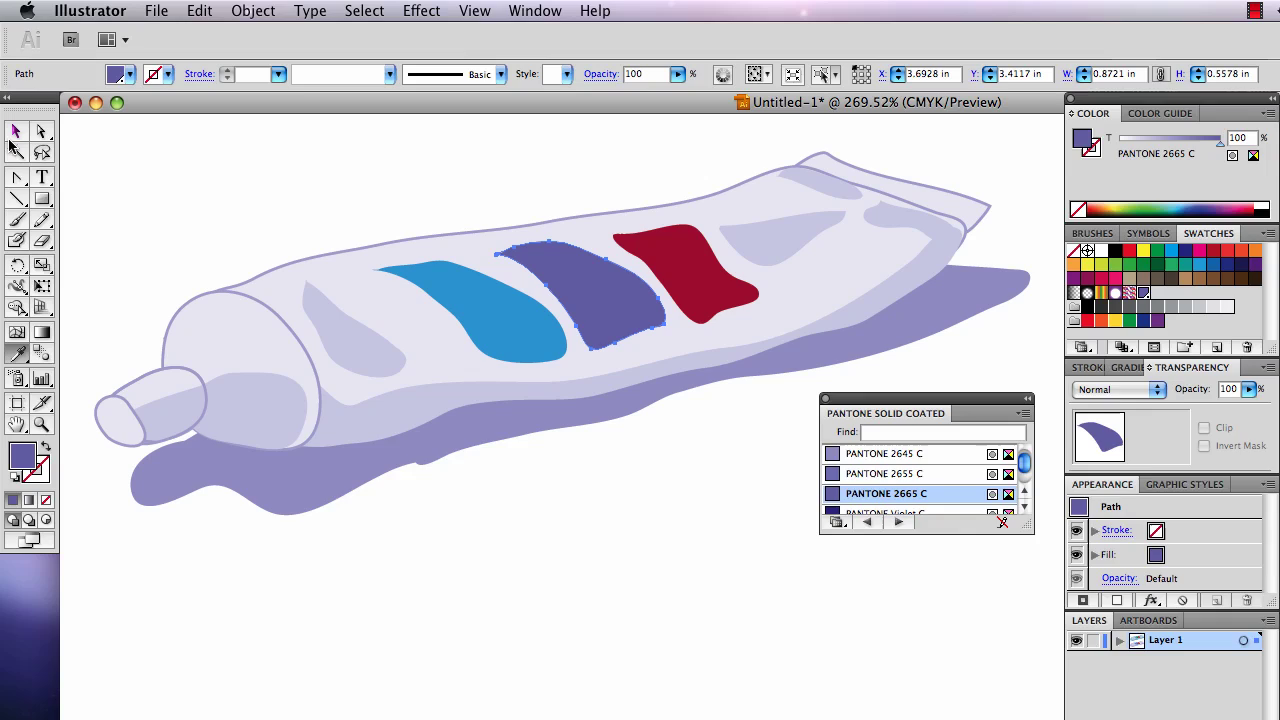
pyautogui.press('super+Tab')
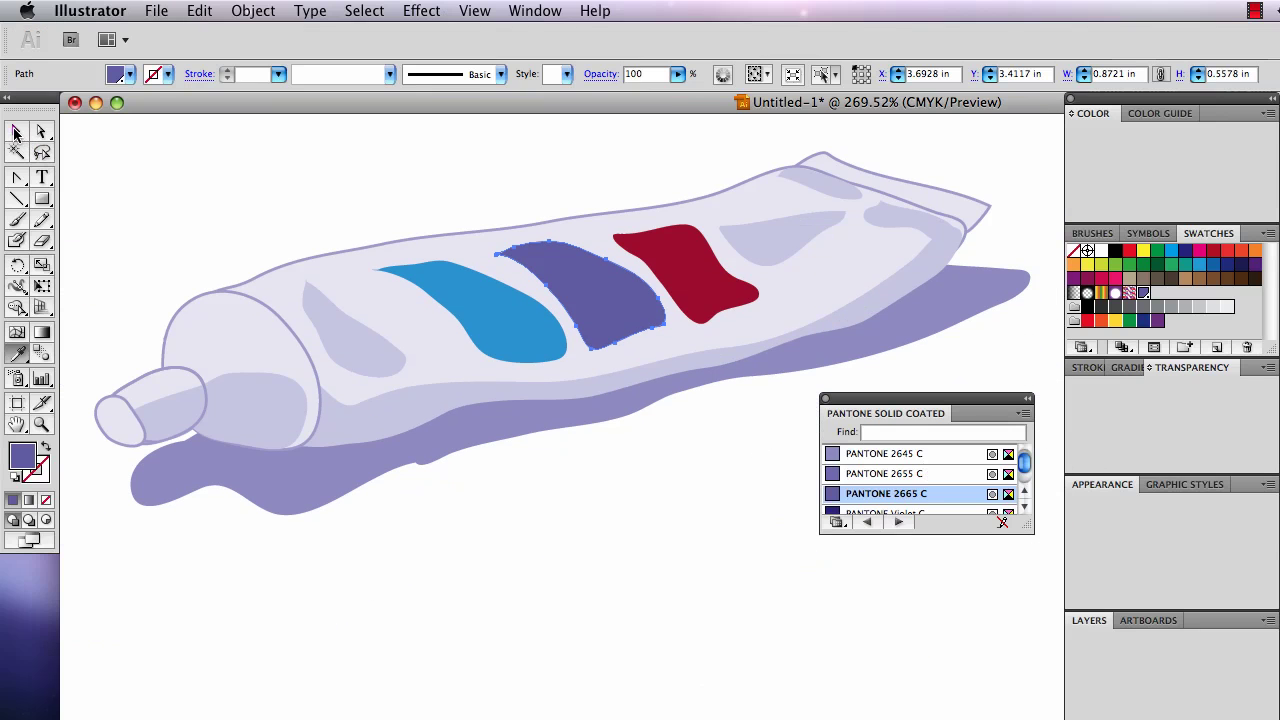
# Fill the blue stripe with PANTONE 259 C.
pyautogui.click(16, 133)
pyautogui.click(456, 296)
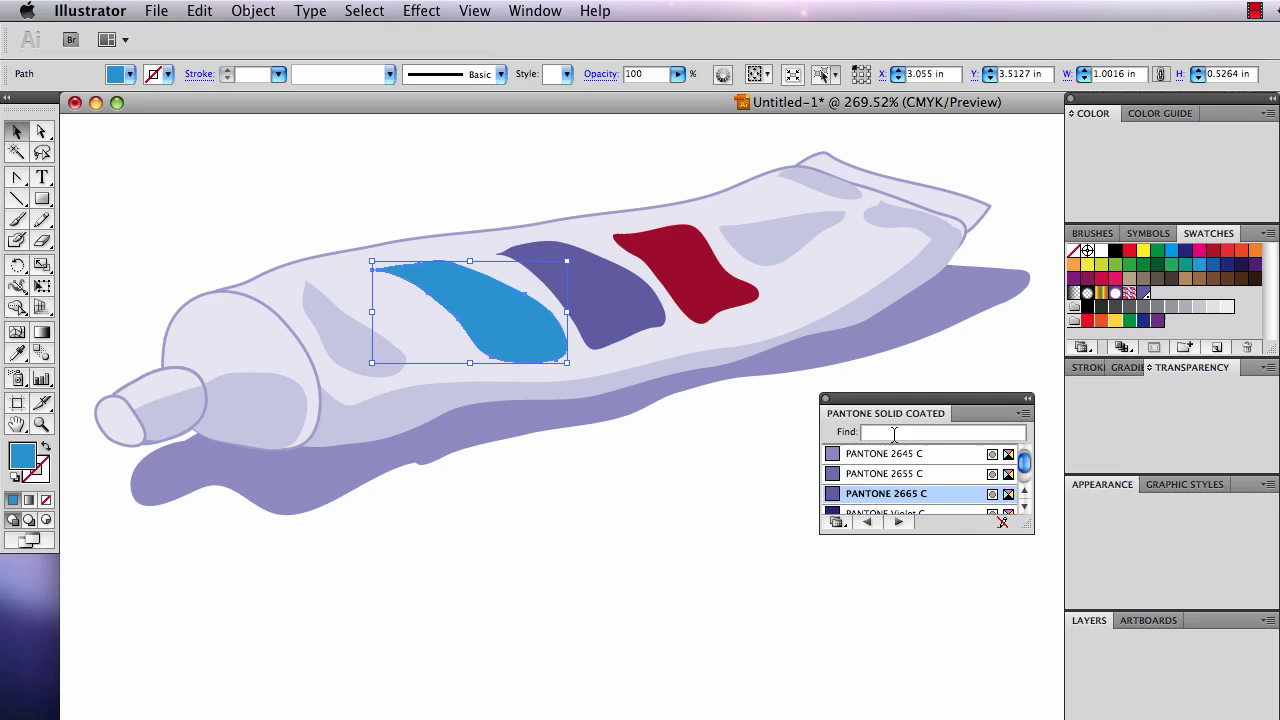
pyautogui.click(897, 433)
pyautogui.write('PANTONE 259 C')
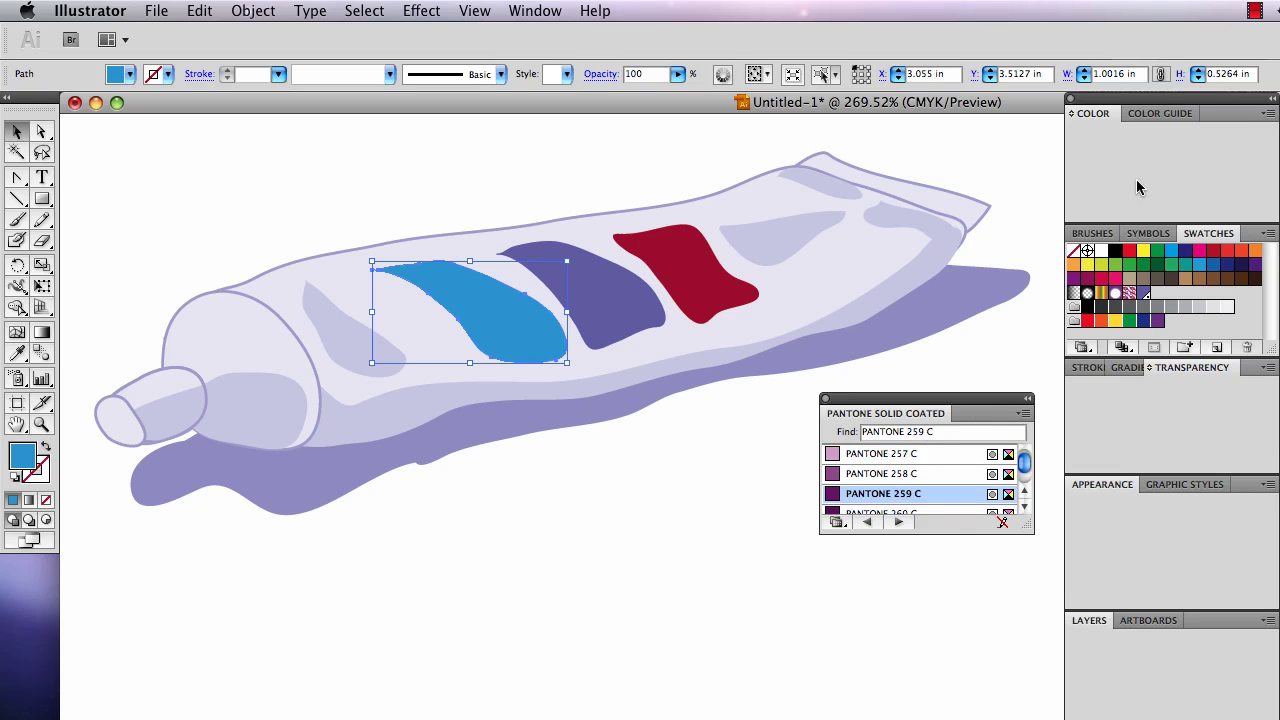
pyautogui.click(903, 497)
# Fill the red stripe with PANTONE 238 C, then deselect.
pyautogui.click(680, 272)
pyautogui.click(882, 433)
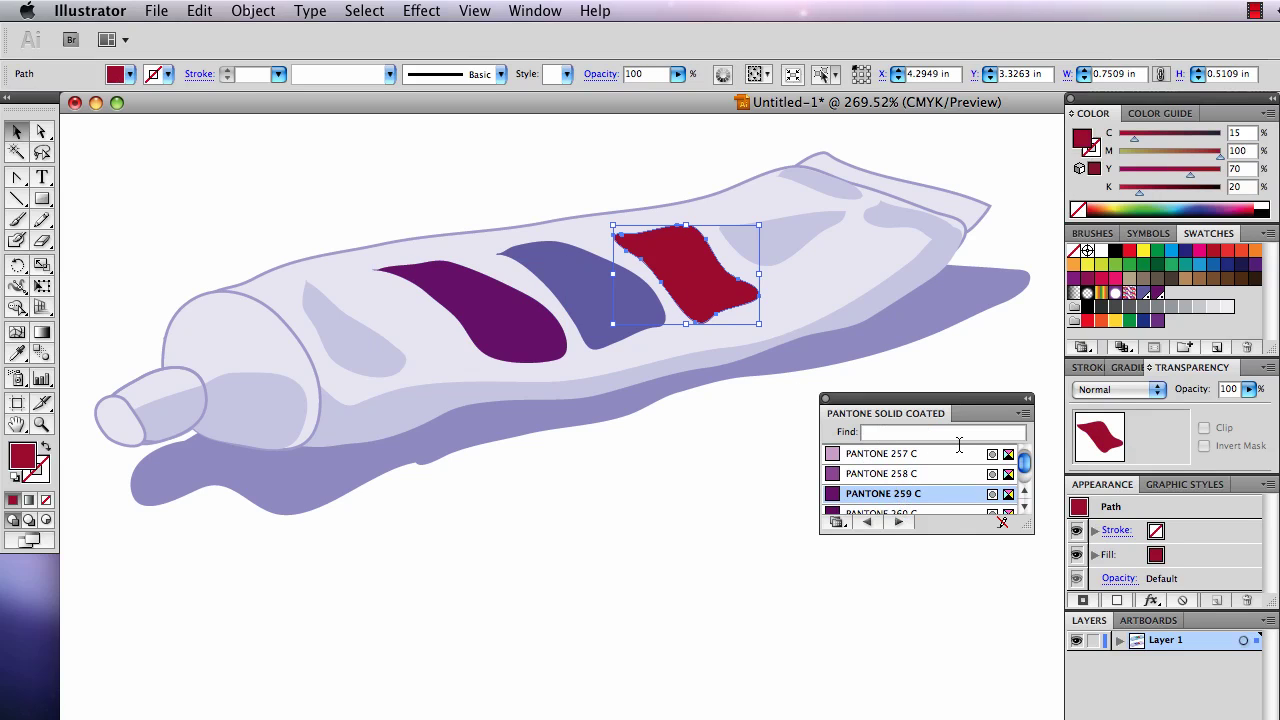
pyautogui.write('238 C')
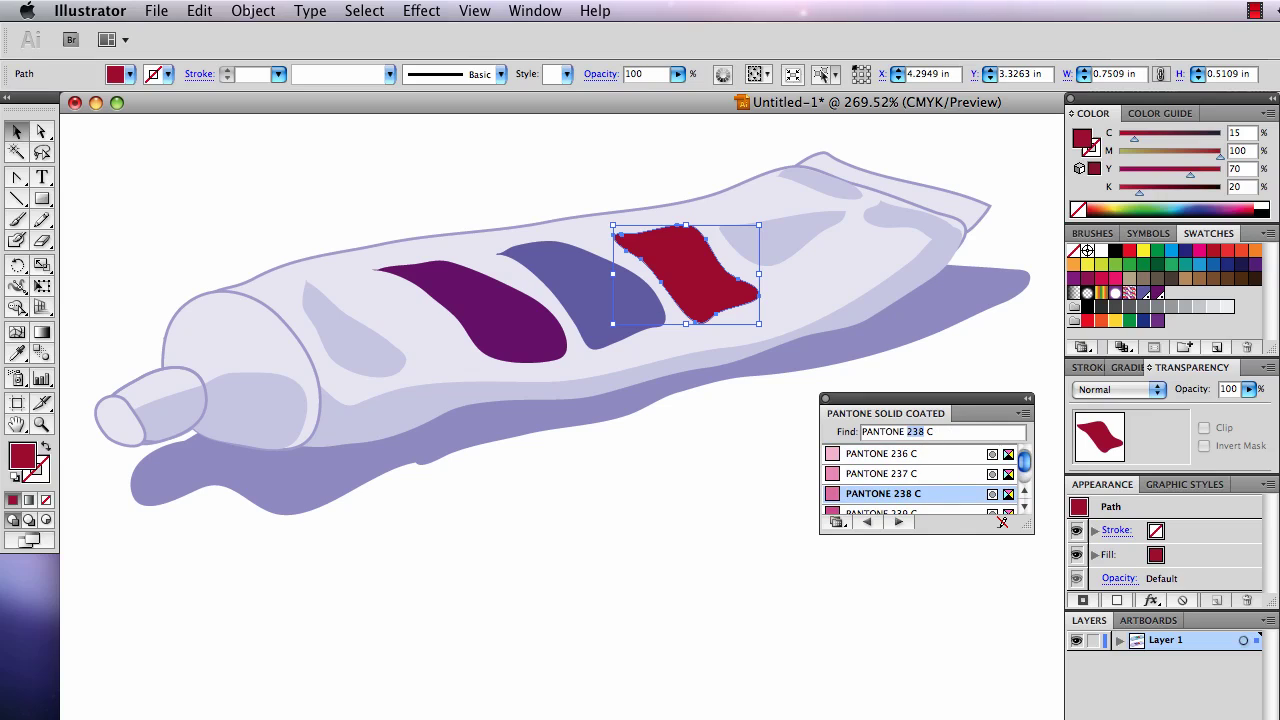
pyautogui.click(916, 496)
pyautogui.click(916, 496)
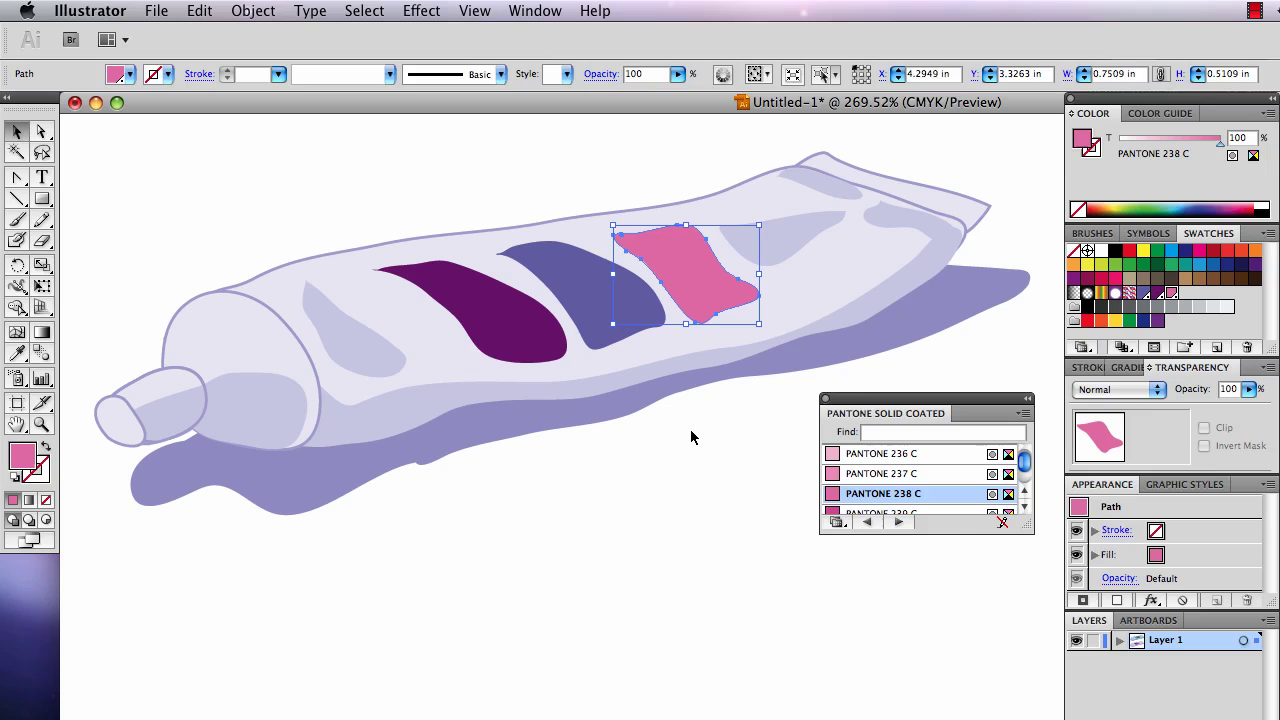
pyautogui.click(737, 423)
pyautogui.moveTo(865, 405); pyautogui.dragTo(866, 437)
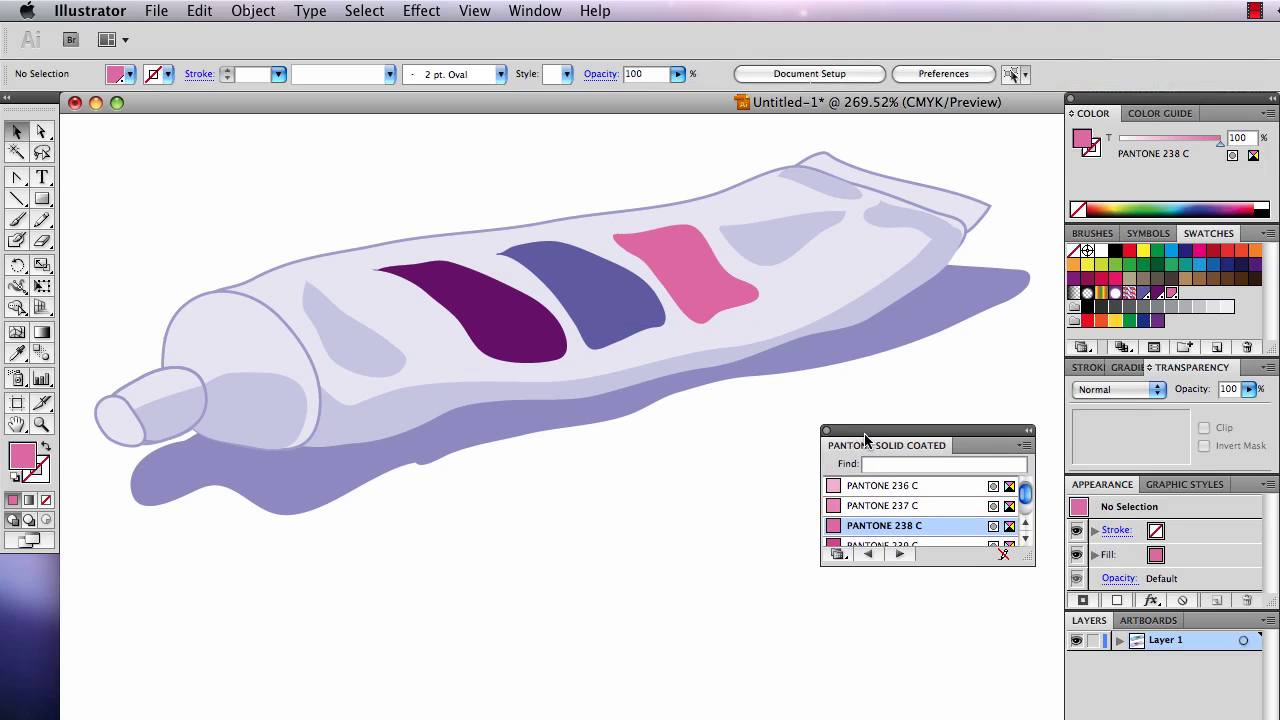